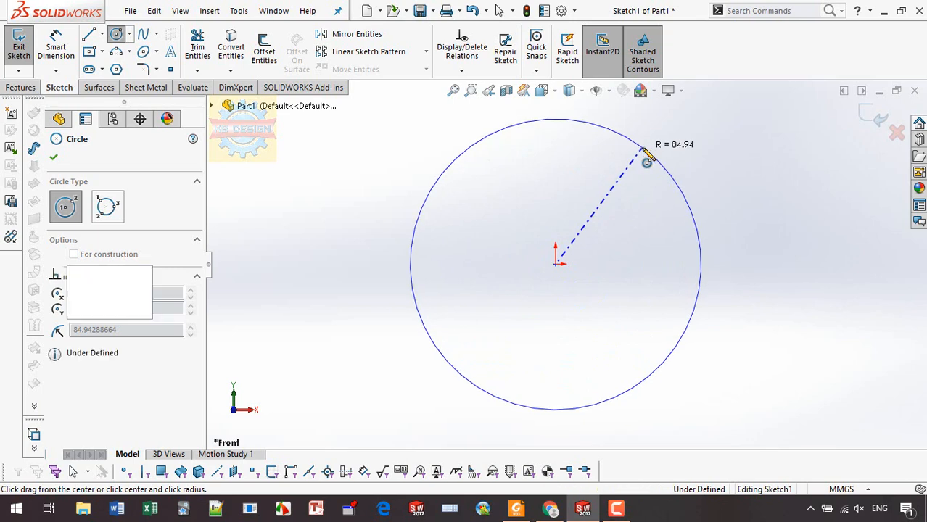
Finish the circle centred on the origin with a radius of about 85 mm, and dimension its diameter to 100 mm.
click(652, 156)
key(Escape)
key(d)
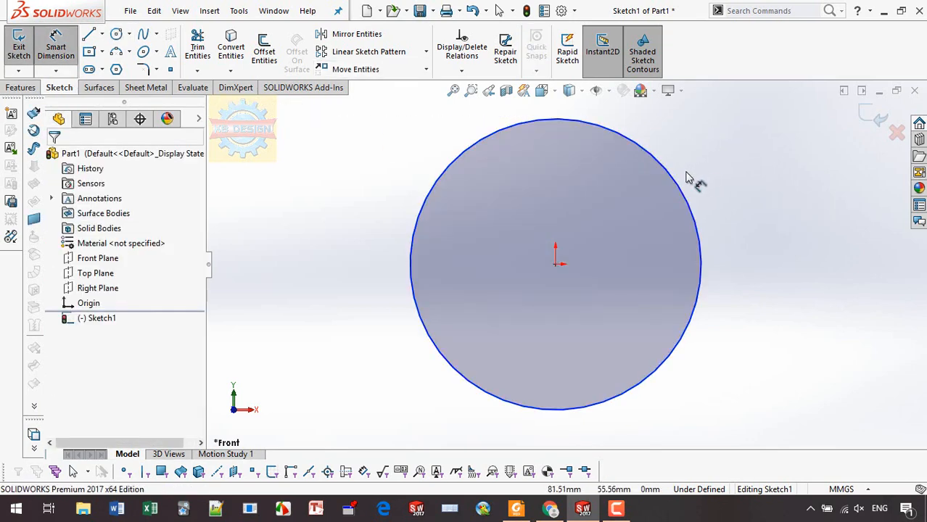
click(676, 182)
key(Escape)
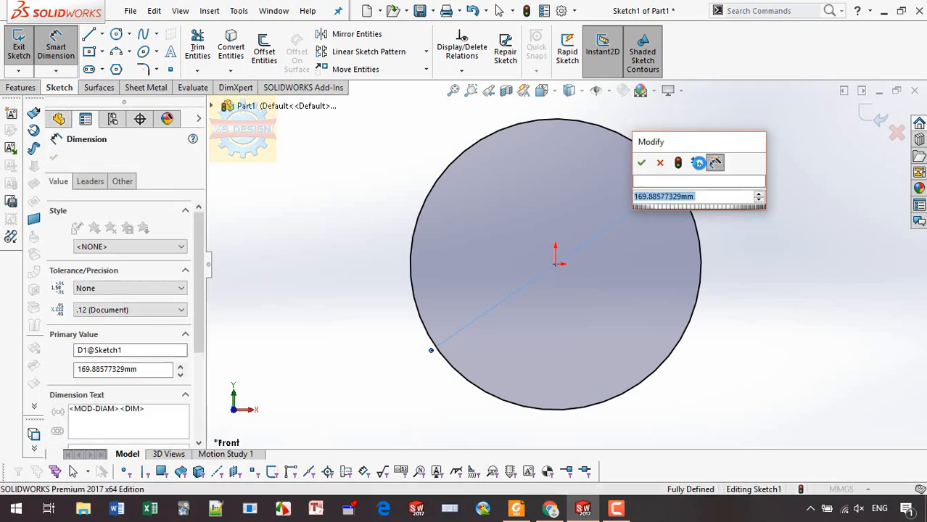
text(100)
key(Return)
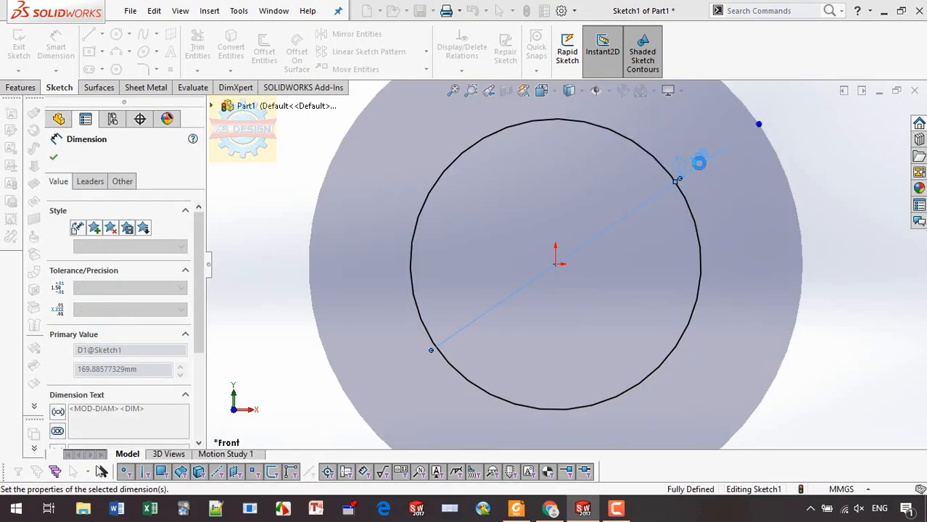
Extrude the circle as a boss with the Mid Plane end condition and a depth of 200 mm.
click(20, 87)
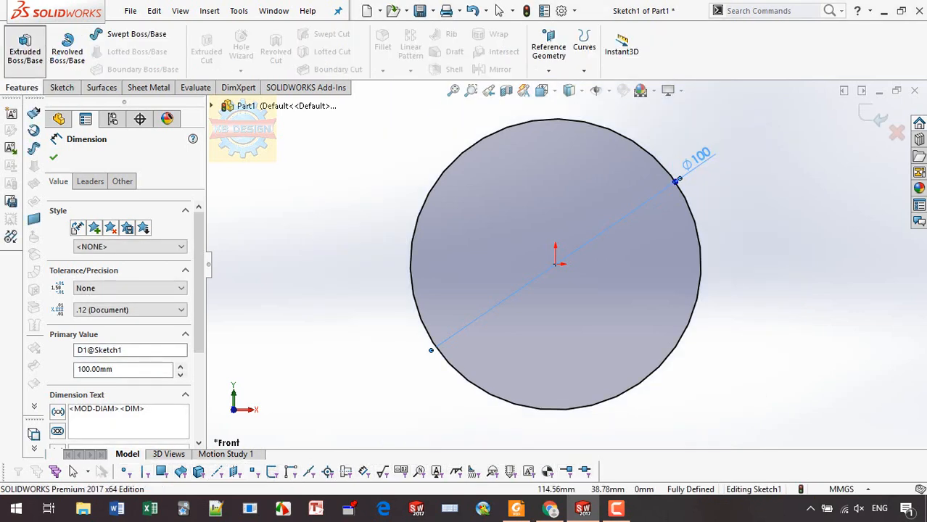
click(24, 45)
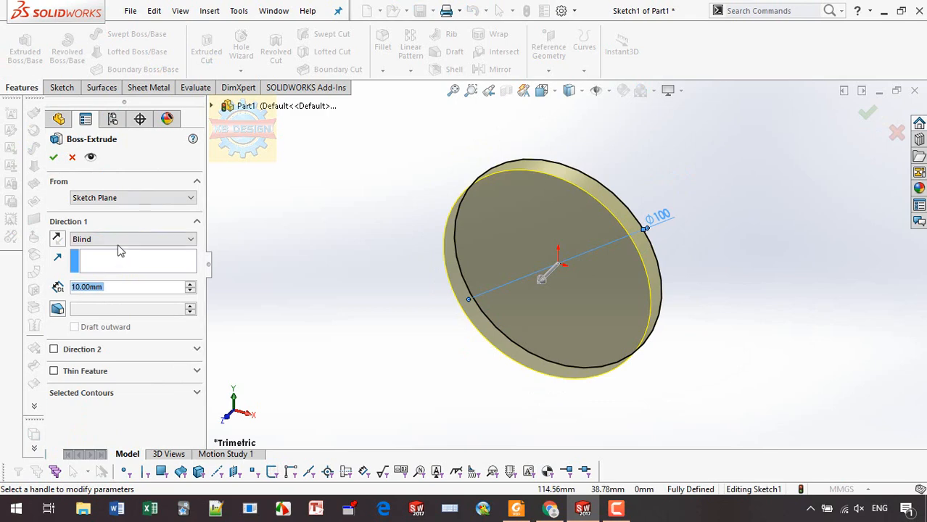
click(114, 242)
click(107, 293)
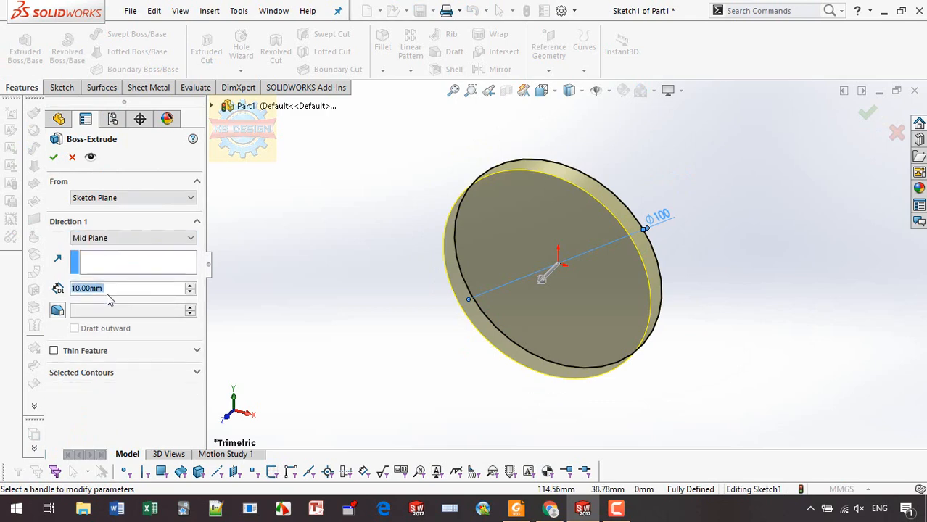
key(BackSpace)
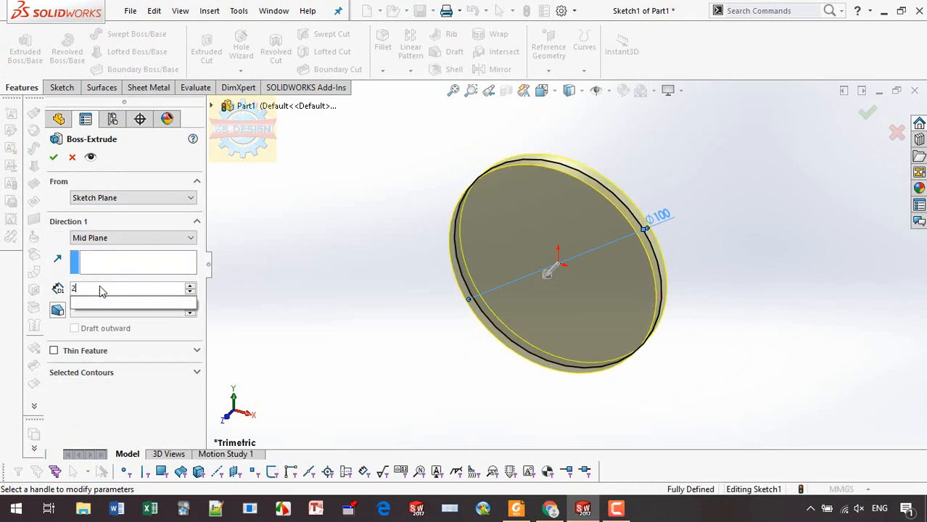
text(200)
key(Return)
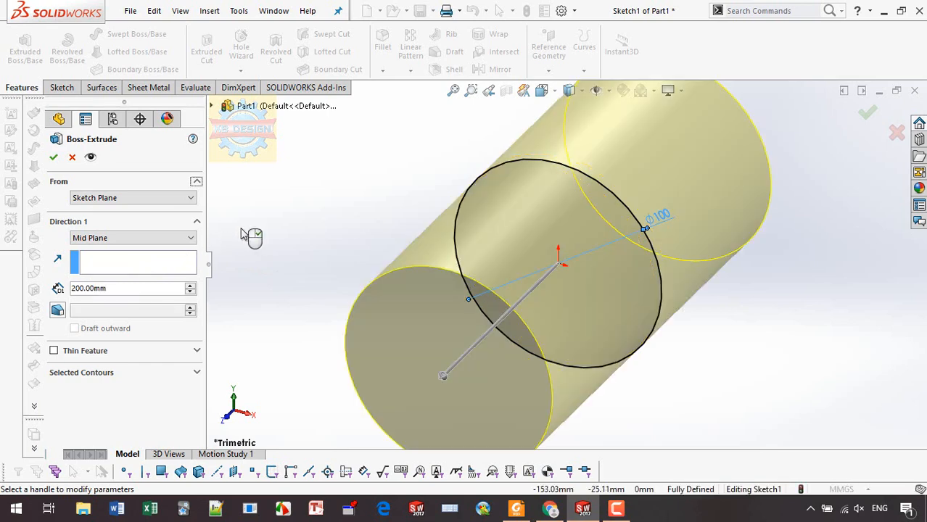
click(55, 158)
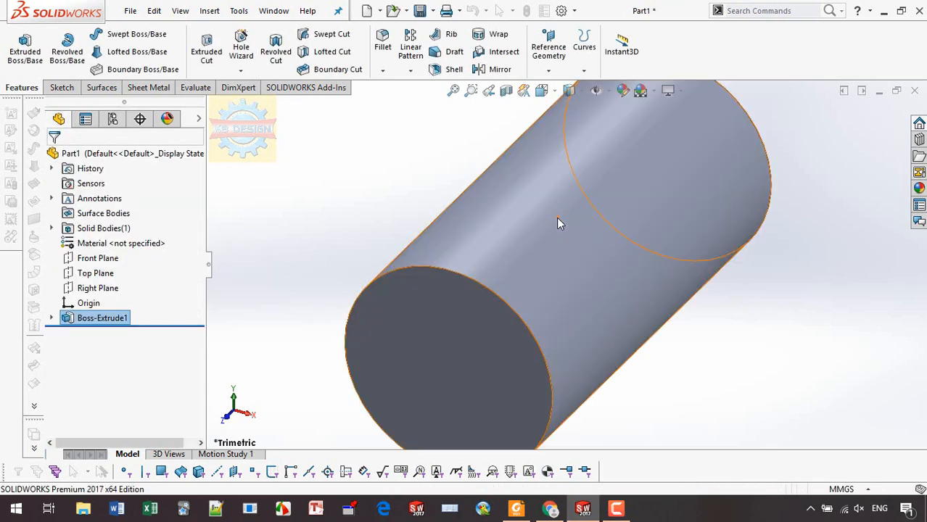
Create a reference plane tangent to the cylinder's curved face and perpendicular to the Top Plane.
middle_drag(558, 218, 583, 306)
scroll(579, 198, up, 3)
scroll(578, 305, down, 2)
scroll(577, 301, up, 2)
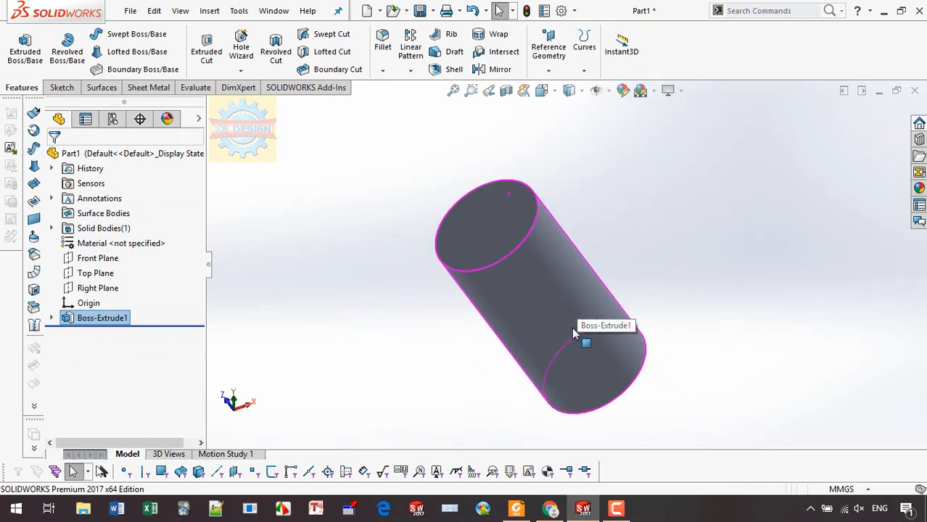
click(549, 69)
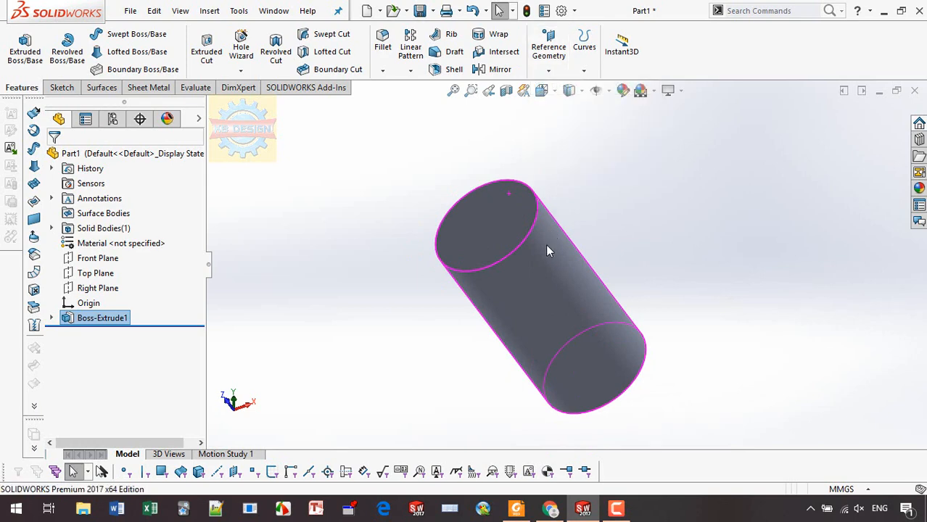
click(543, 286)
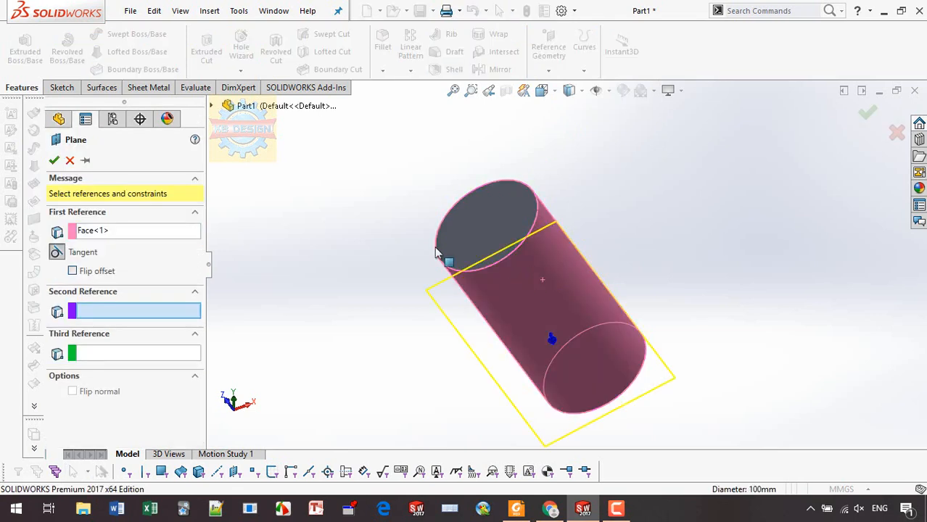
click(213, 107)
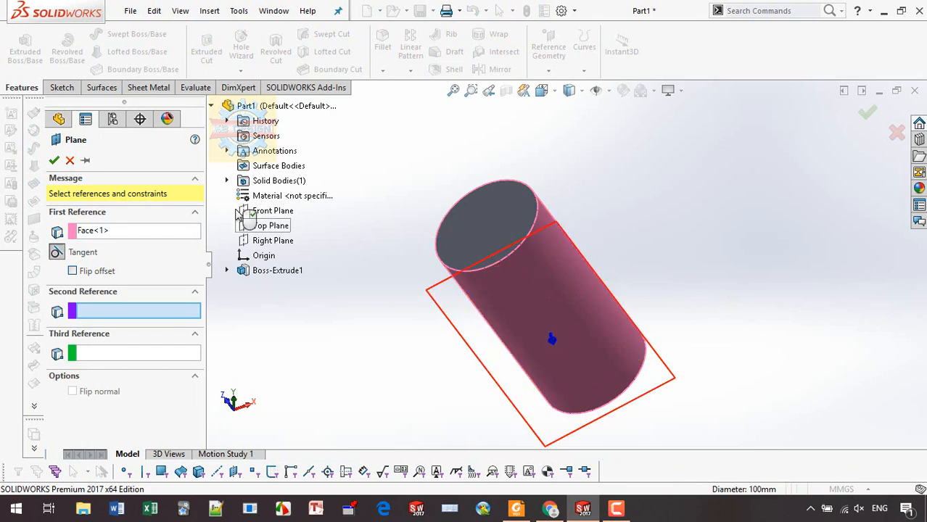
click(270, 226)
click(54, 161)
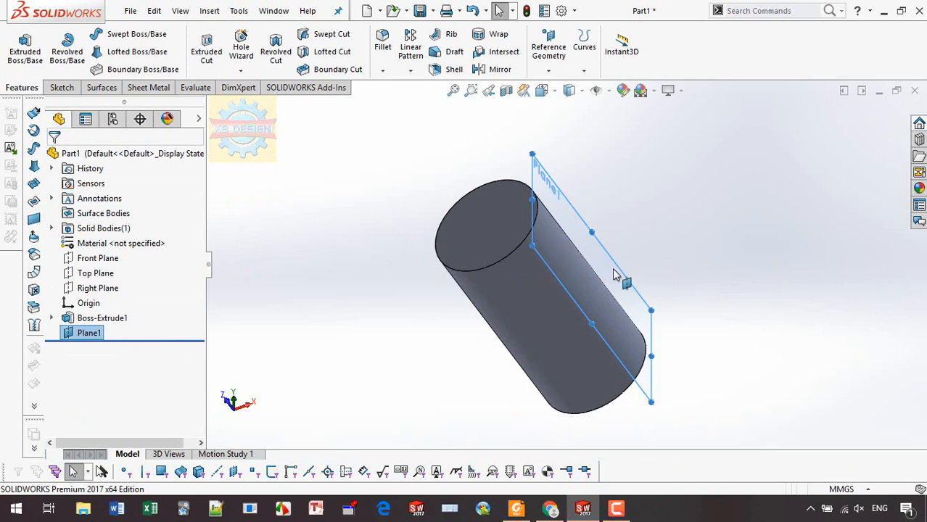
Start a sketch on the new tangent plane, viewed normal to it, and draw a horizontal centerline from the origin.
key(space)
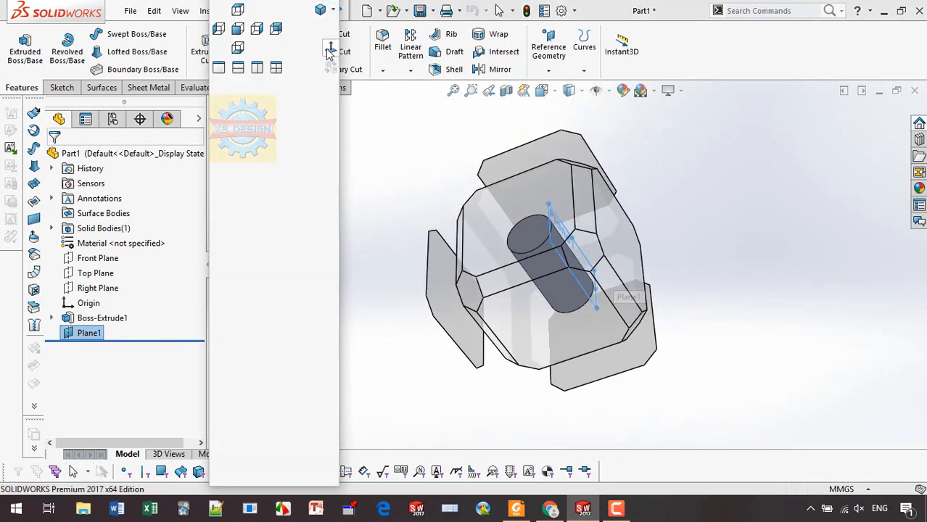
key(ctrl+8)
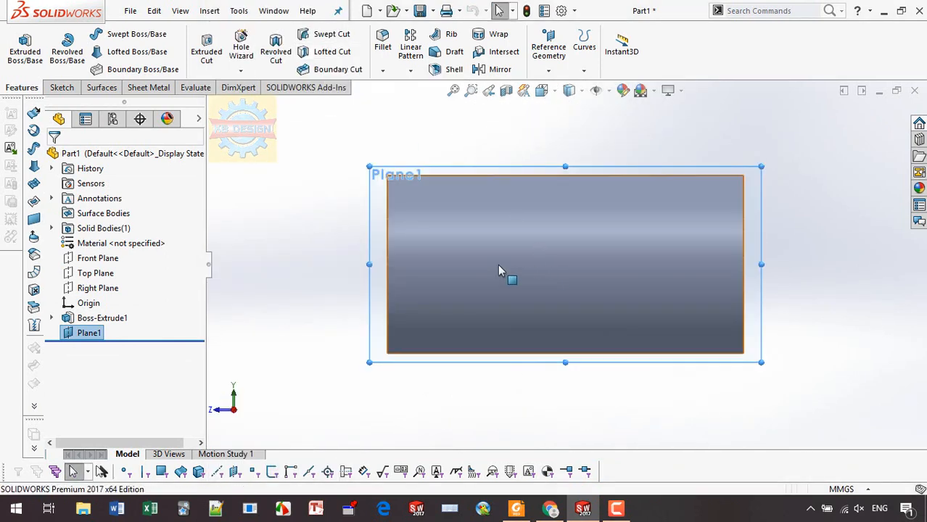
click(58, 88)
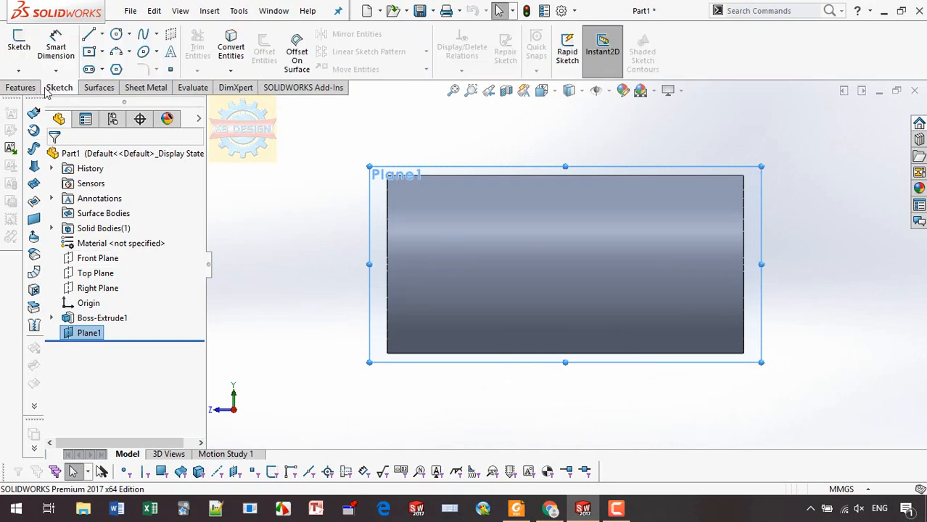
click(20, 45)
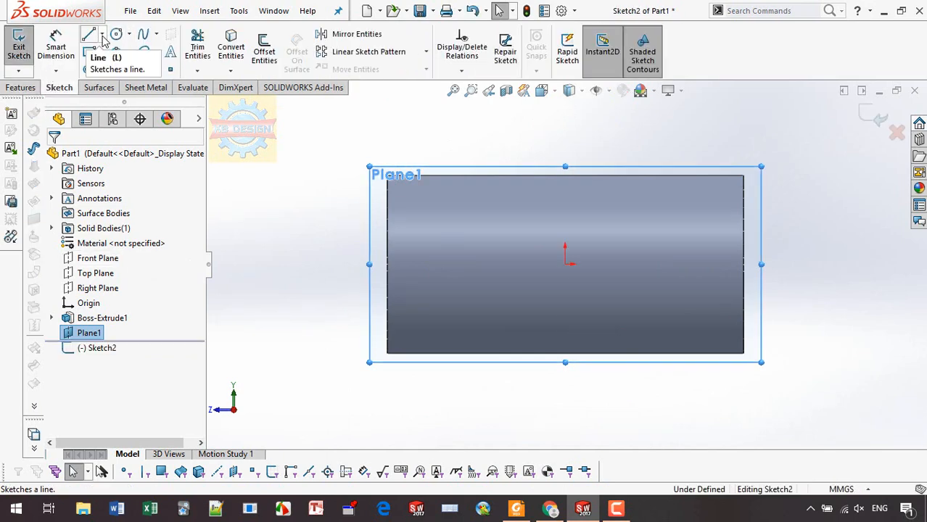
click(103, 36)
click(138, 48)
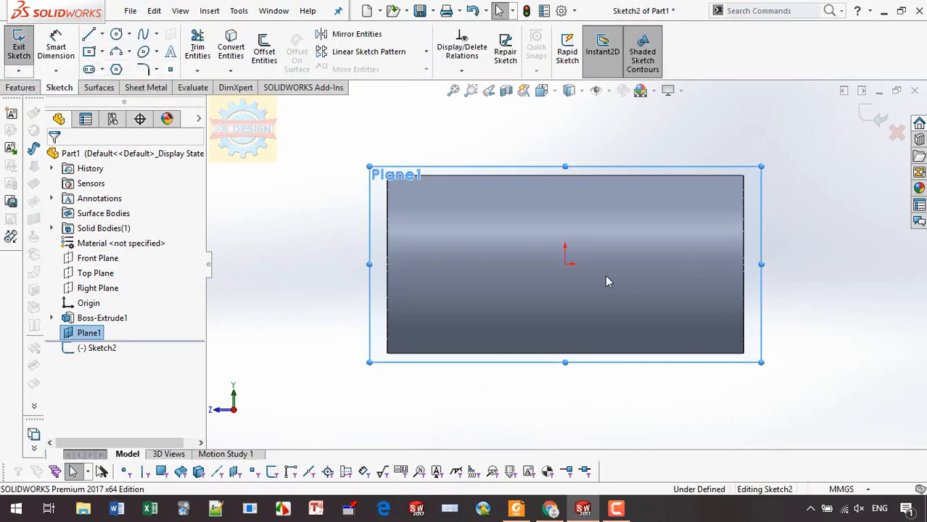
click(566, 264)
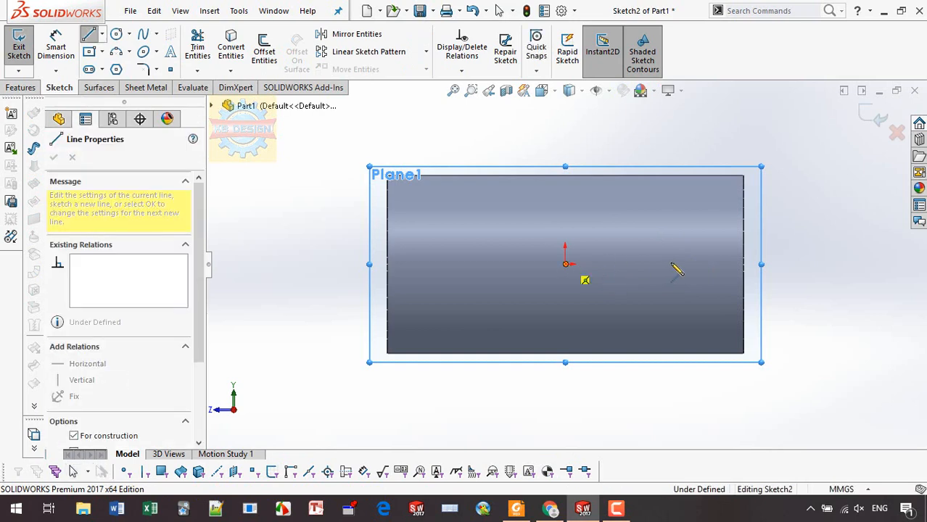
click(671, 264)
key(Escape)
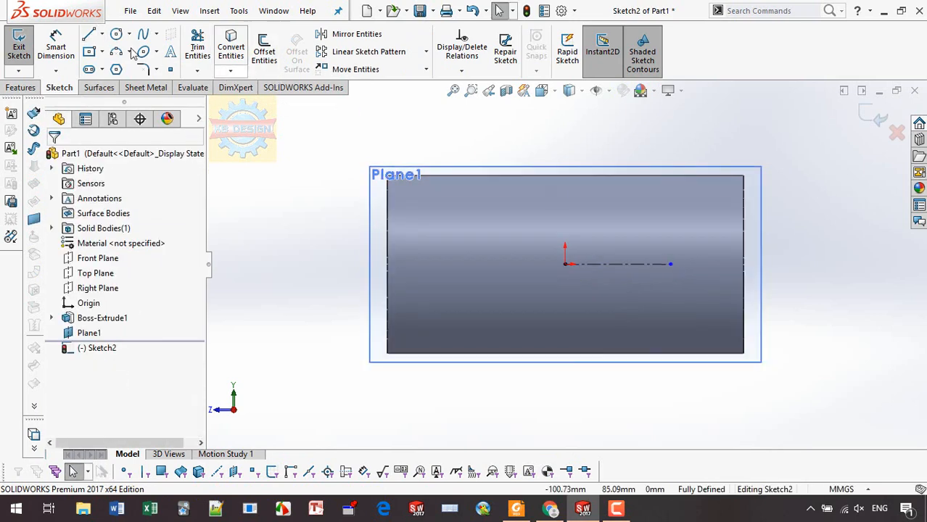
Sketch a three-point arc of about 74 mm radius near the cylinder's +Z end, bulging away from the origin.
click(115, 56)
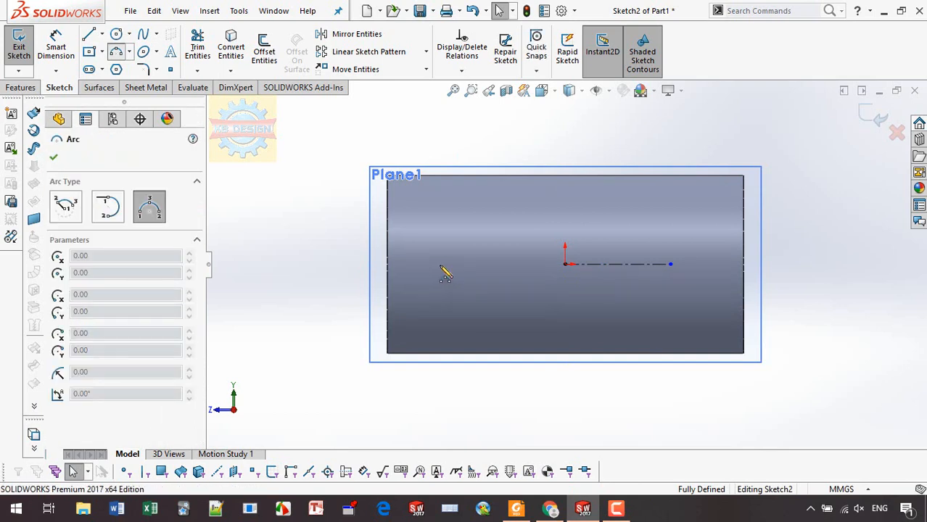
click(448, 192)
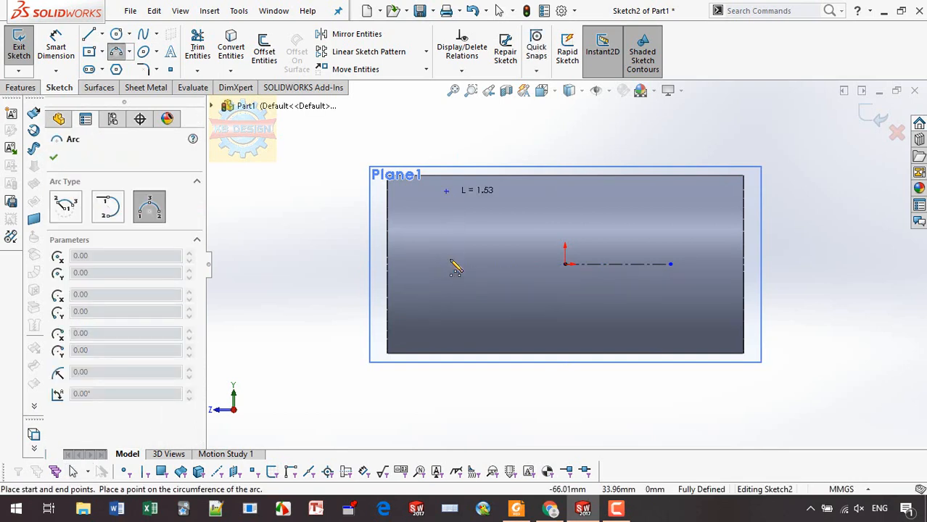
click(447, 328)
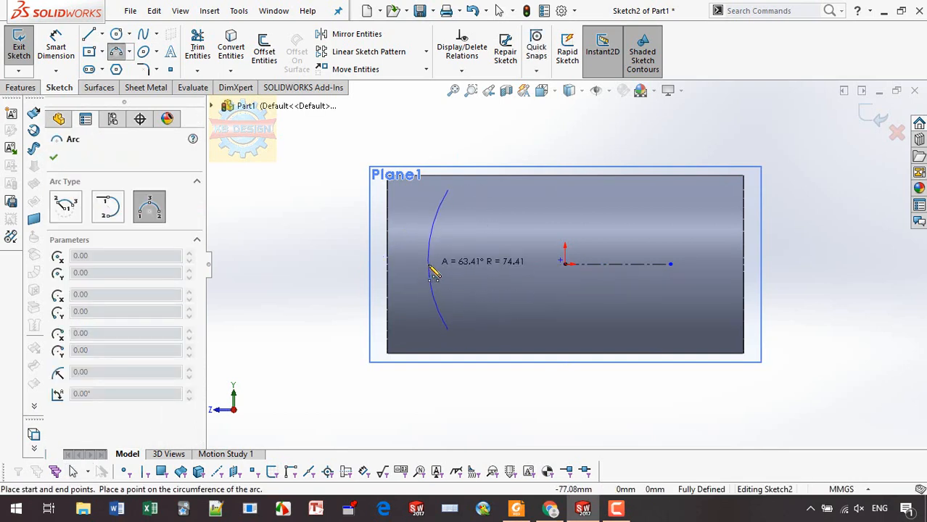
click(433, 272)
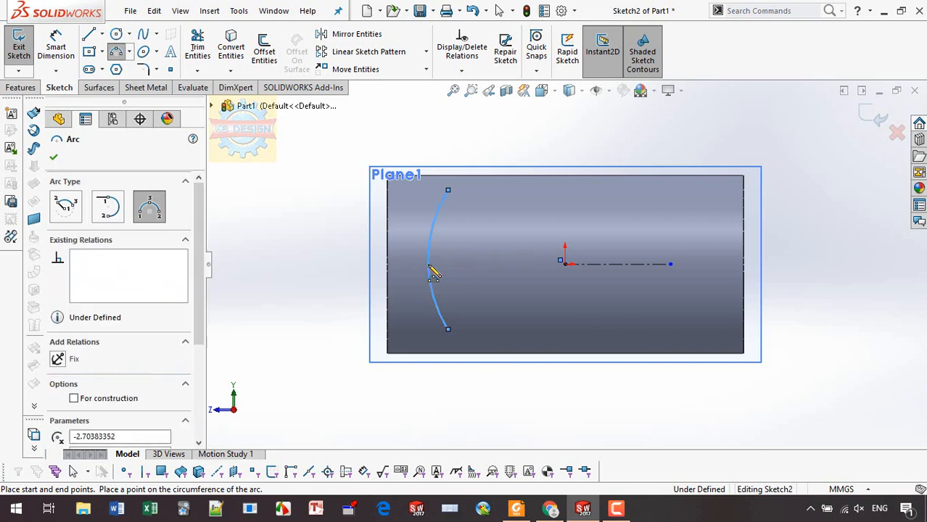
key(Escape)
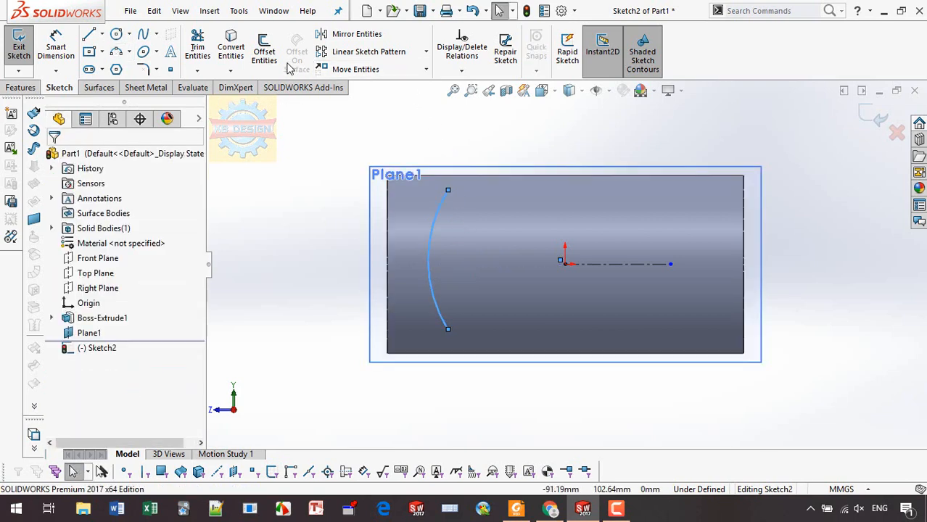
Add a Horizontal relation between the arc's midpoint and the origin.
click(462, 70)
click(479, 102)
click(430, 264)
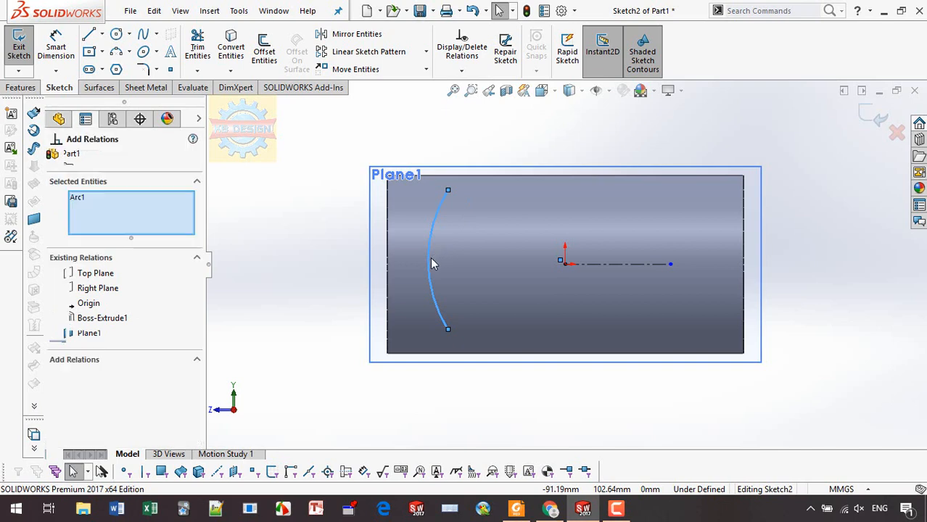
click(565, 264)
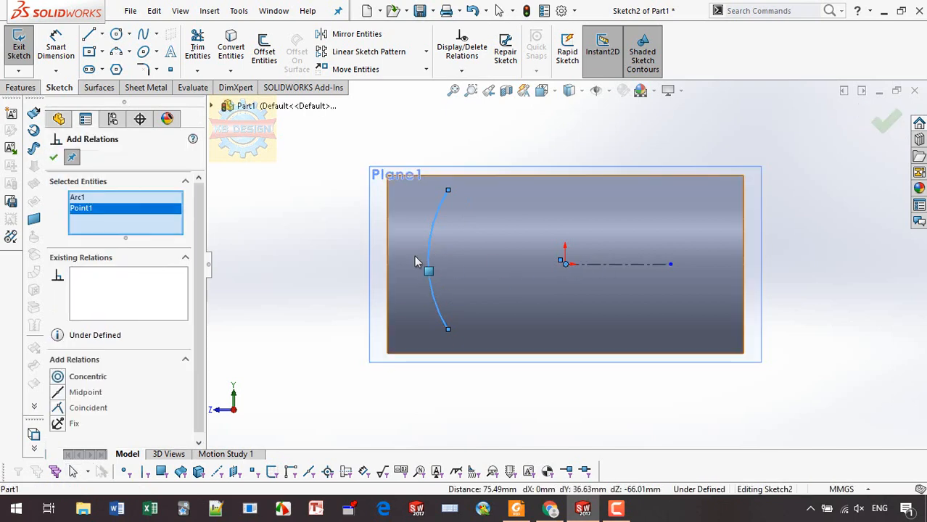
right_click(148, 219)
click(194, 227)
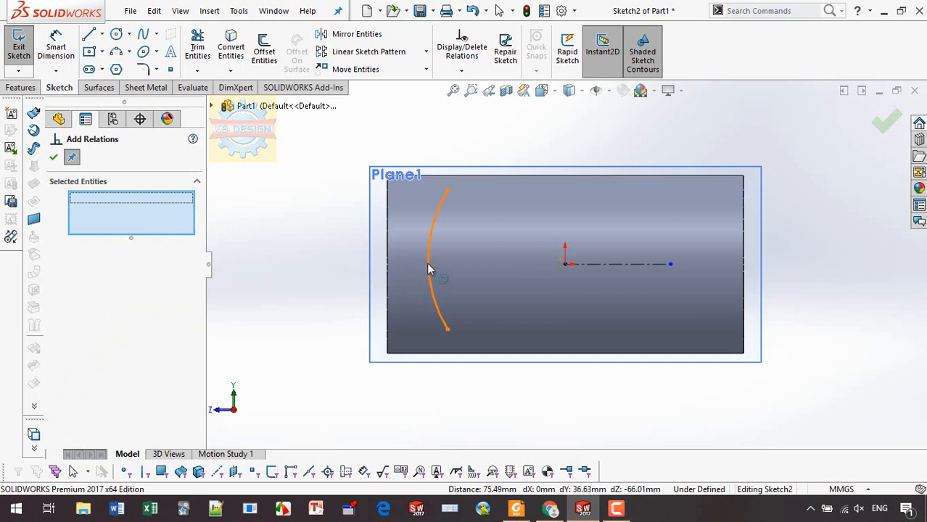
click(428, 261)
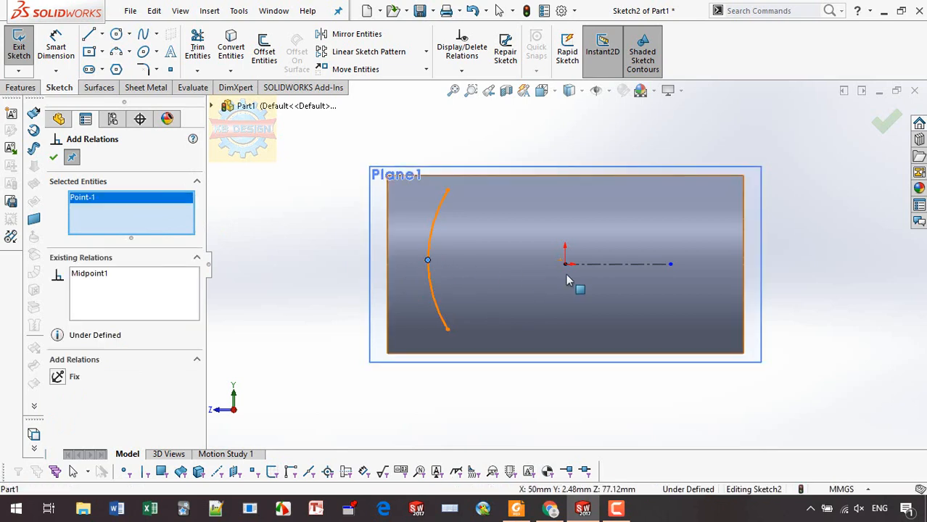
click(565, 263)
click(64, 377)
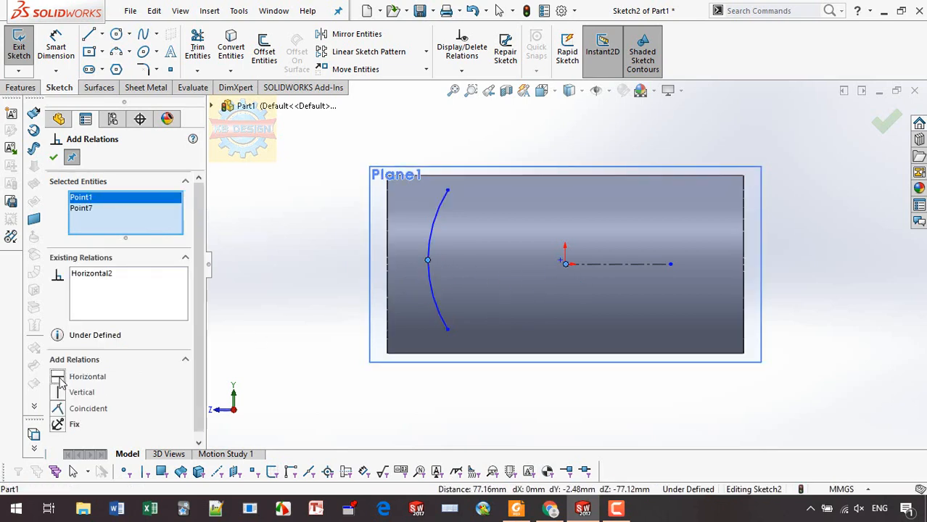
click(52, 158)
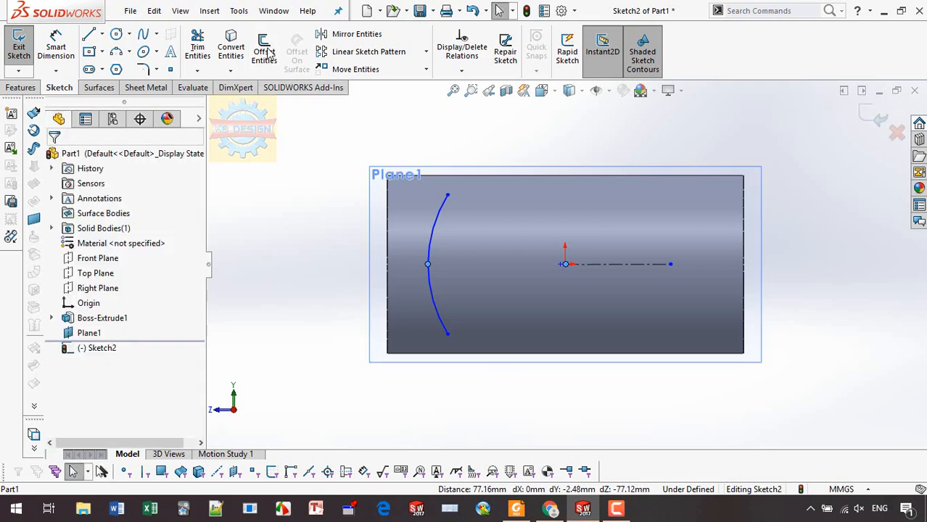
Offset the arc 3 mm inward, toward the origin, with the offset direction reversed.
click(264, 51)
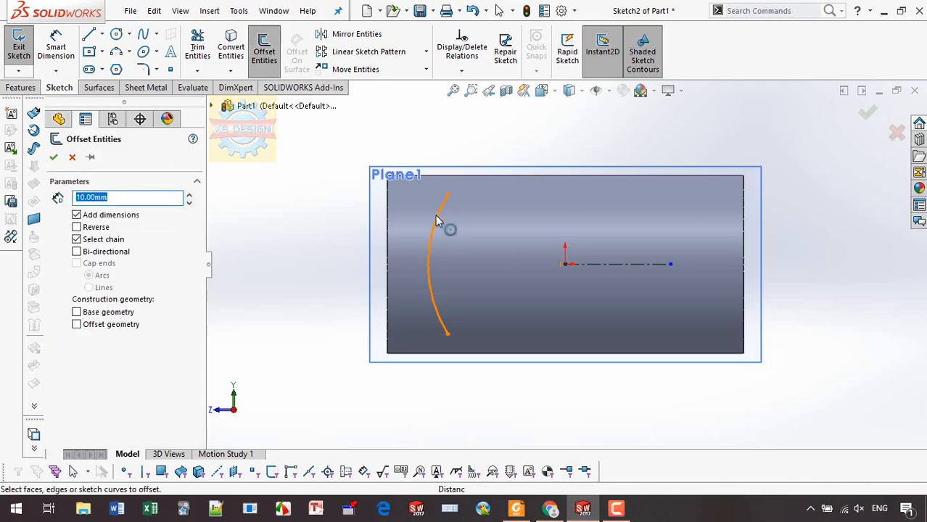
click(438, 223)
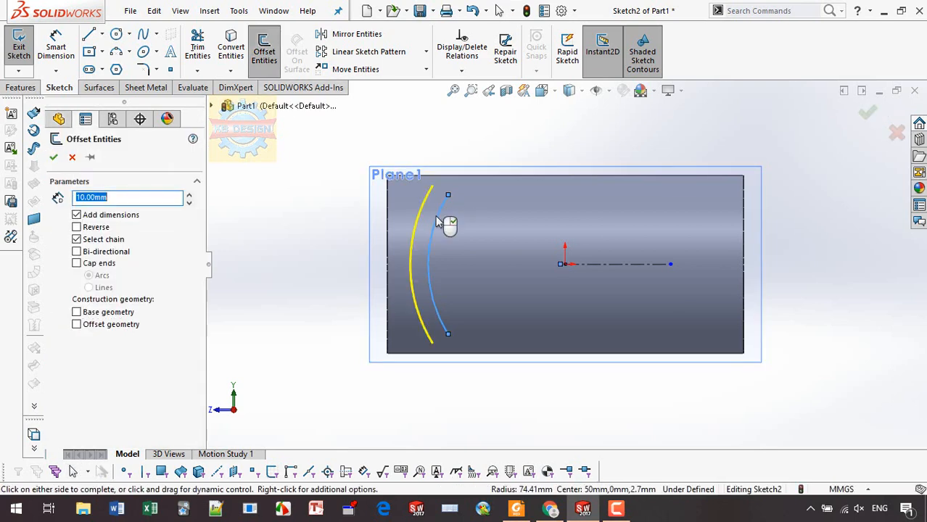
click(76, 227)
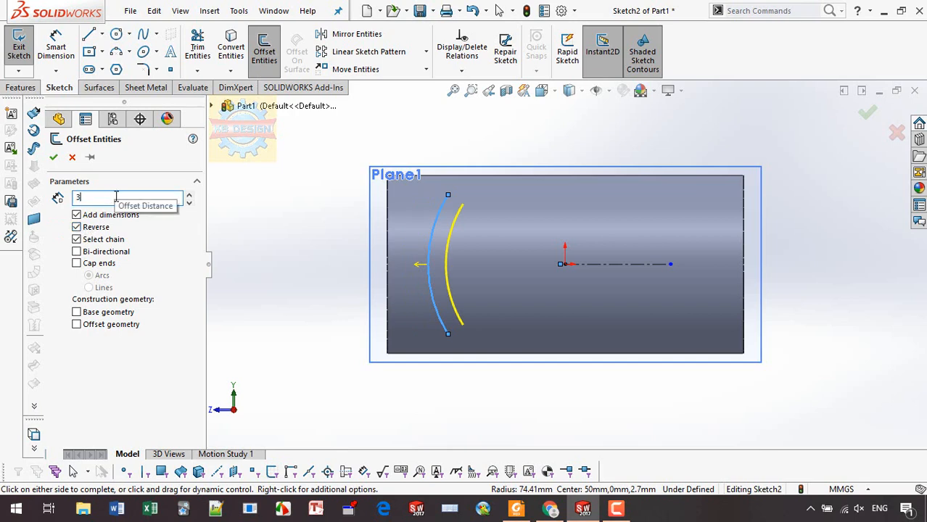
click(116, 197)
text(3)
key(Return)
click(51, 158)
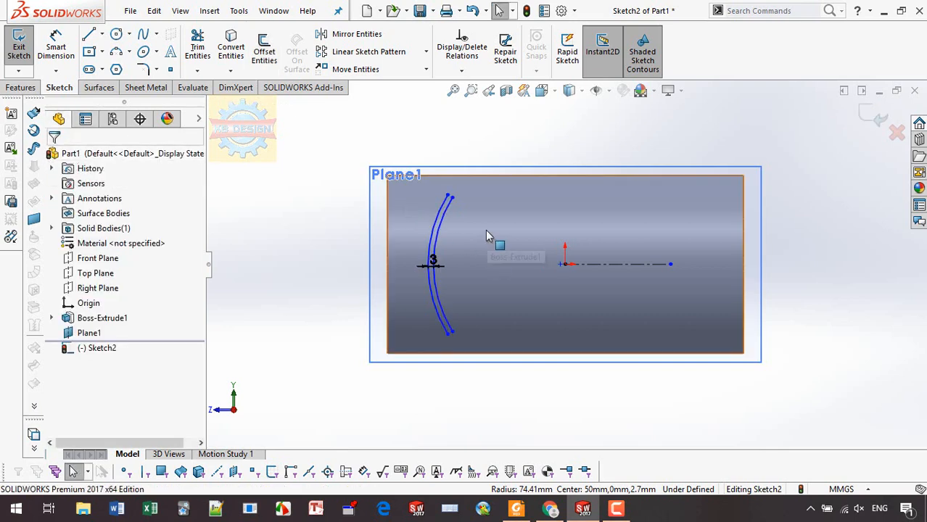
Close both ends of the offset arc pair with short lines joining their endpoints.
scroll(485, 229, down, 1)
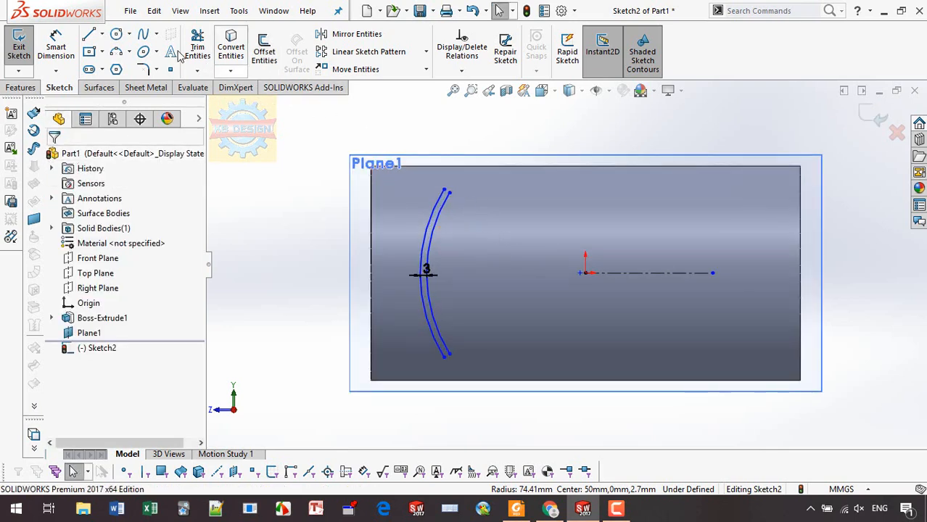
click(448, 192)
click(451, 195)
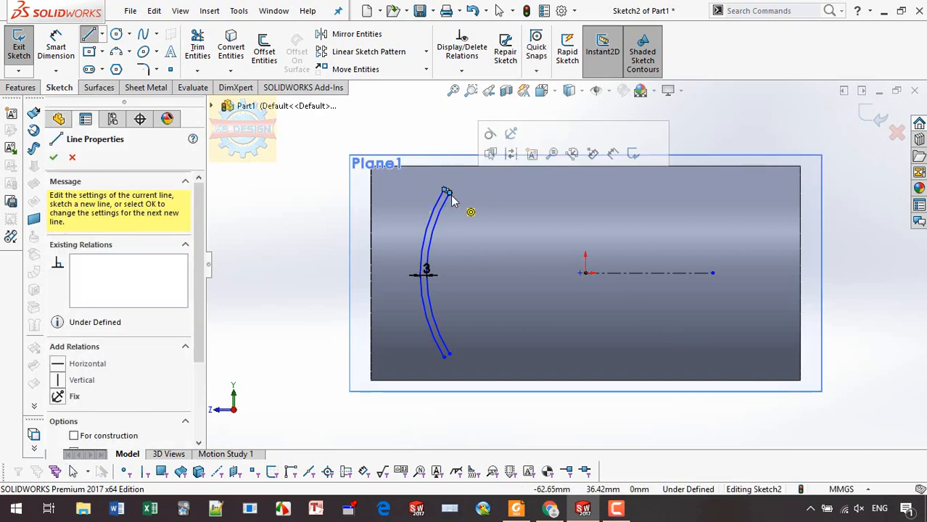
click(443, 357)
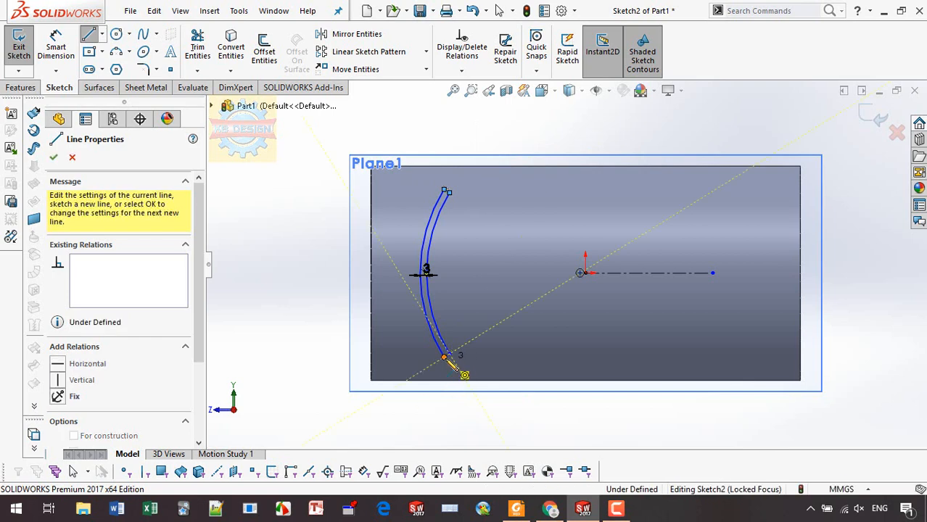
key(Escape)
key(Escape)
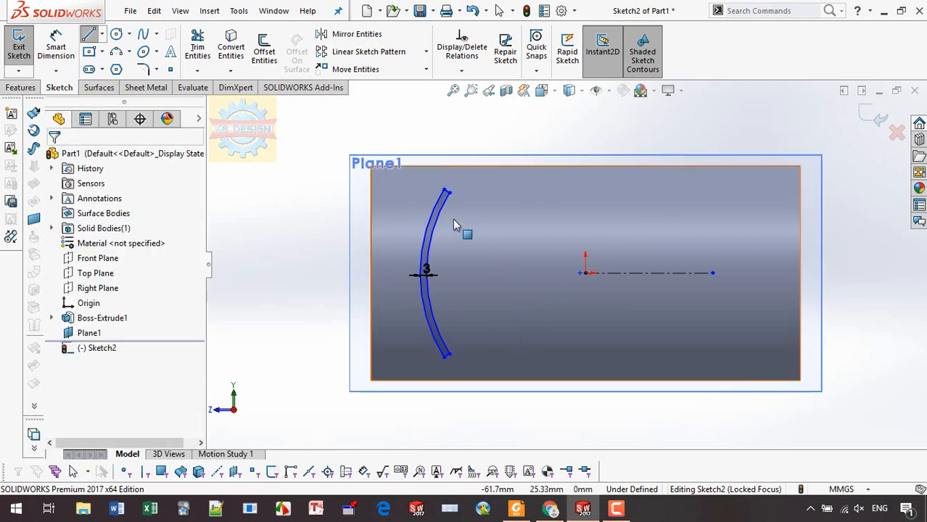
Exit the arc sketch and hide the tangent plane.
click(22, 40)
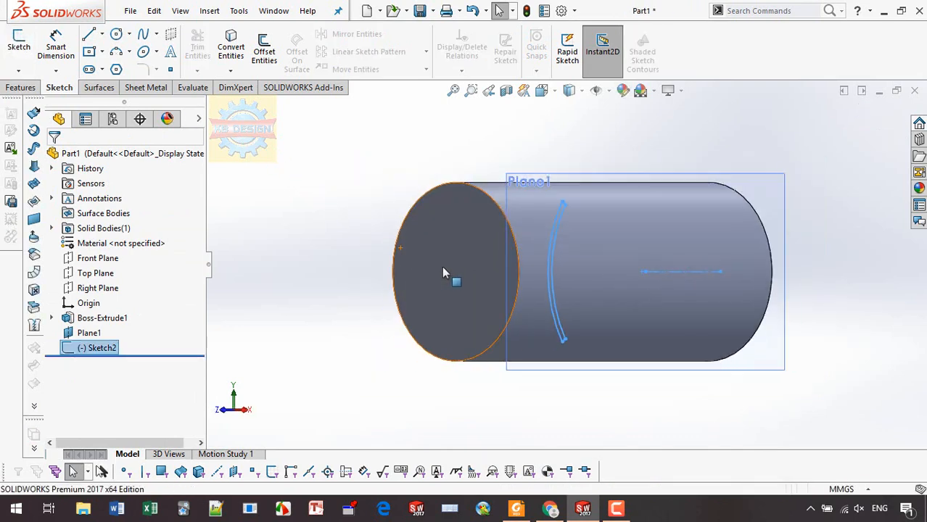
right_click(782, 205)
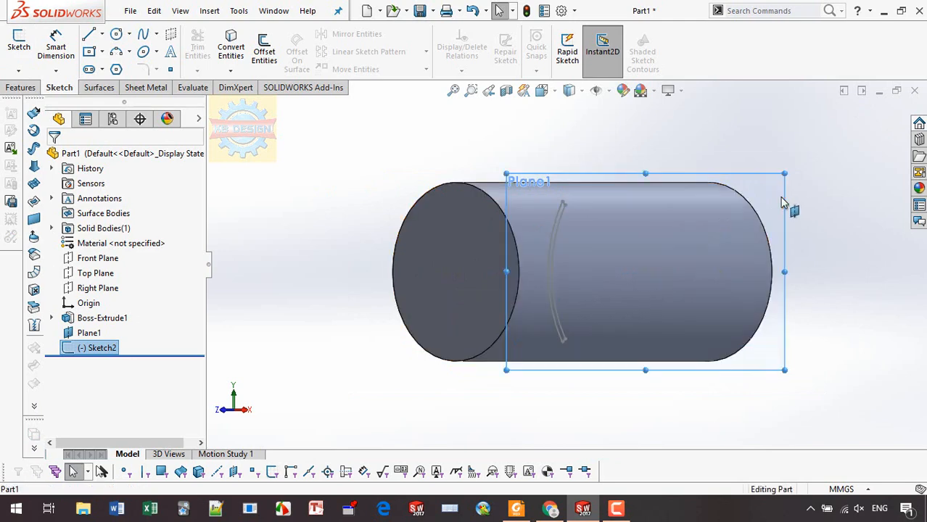
click(834, 177)
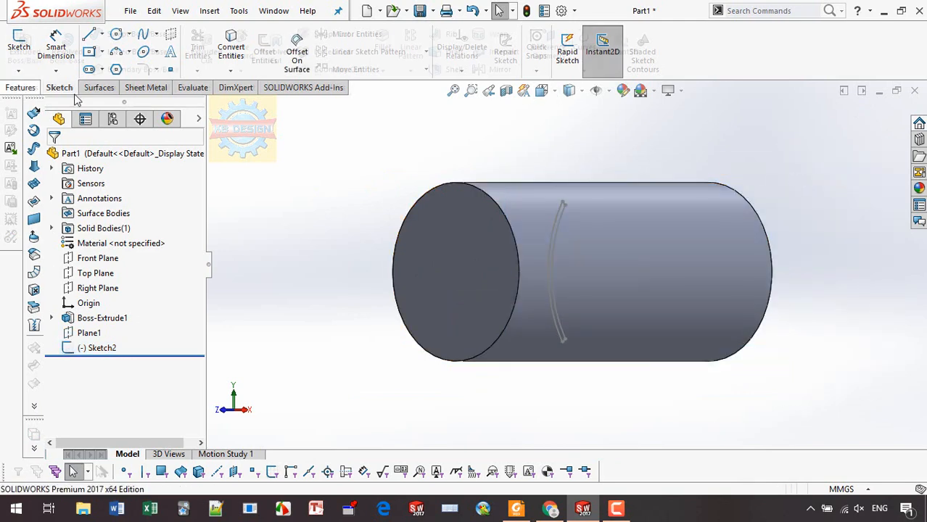
Wrap Sketch2 onto the cylinder's curved face using the Scribe type, leaving the direction unreversed.
click(21, 87)
click(500, 34)
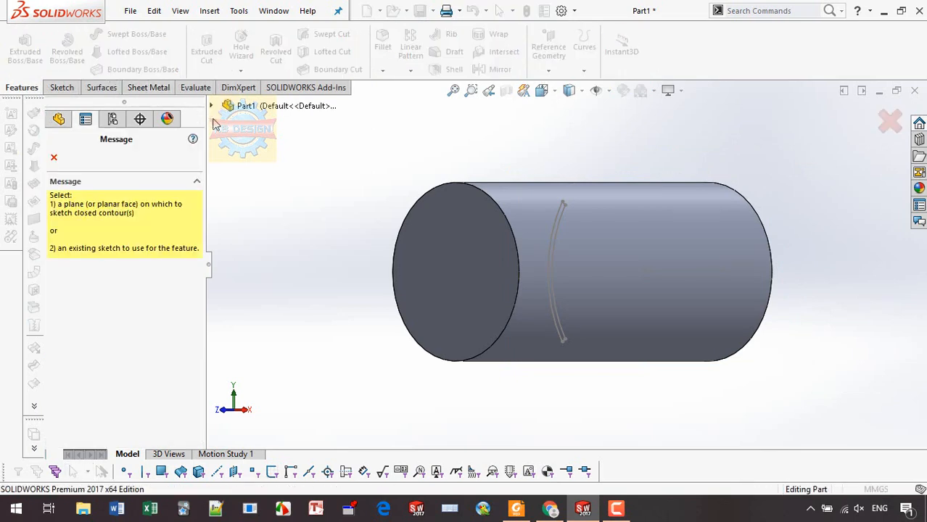
click(211, 106)
click(276, 300)
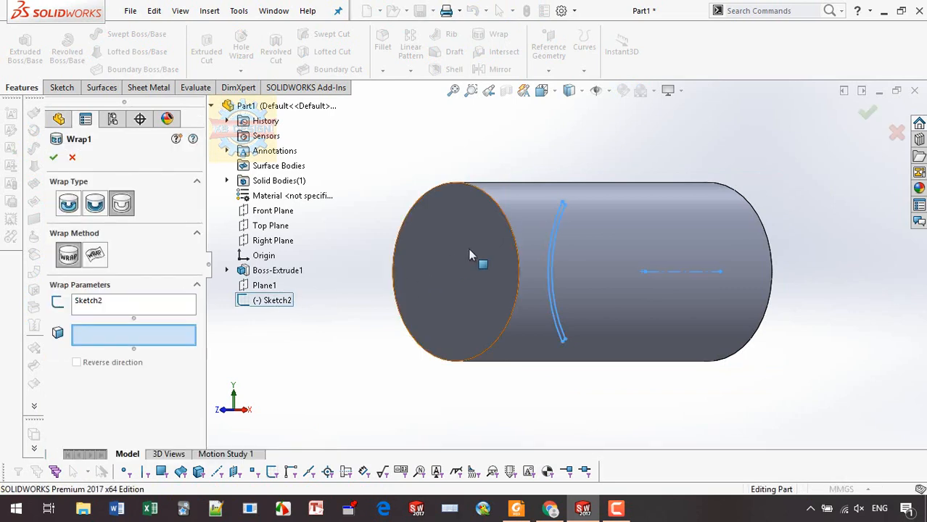
click(535, 225)
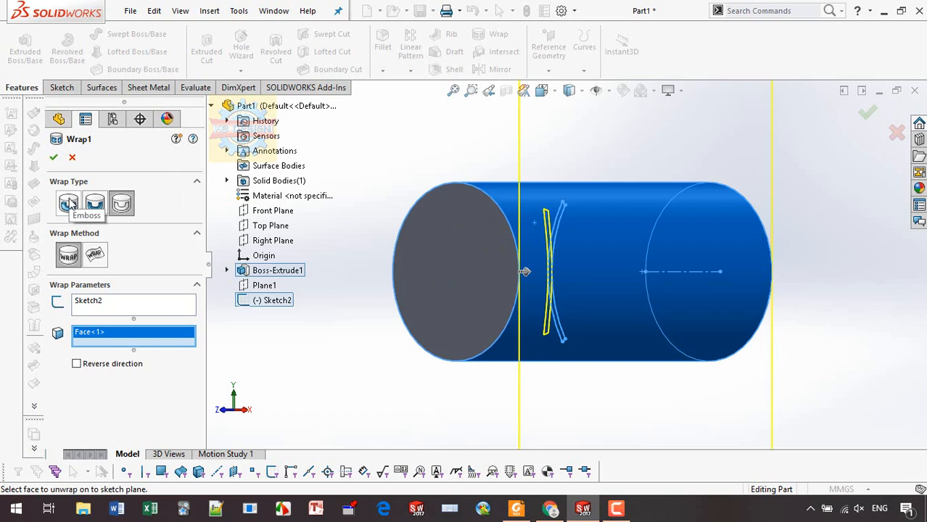
click(120, 210)
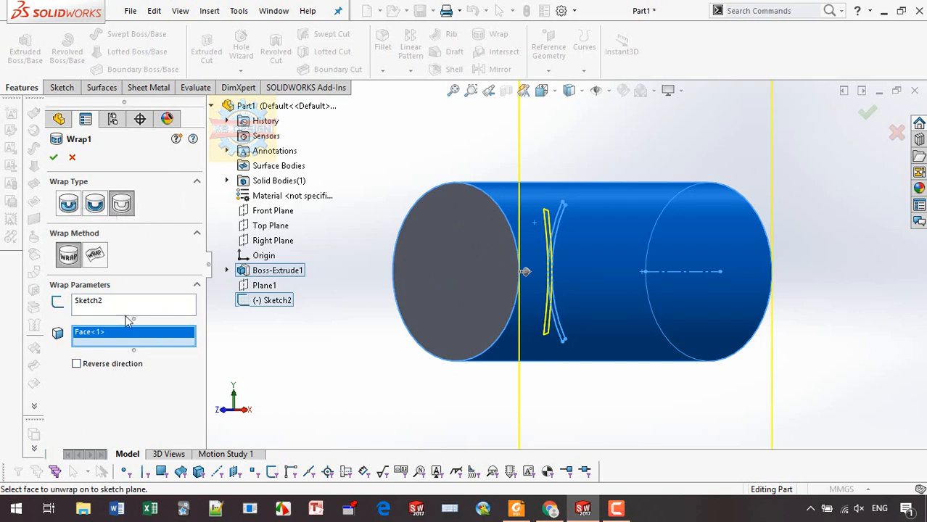
click(76, 365)
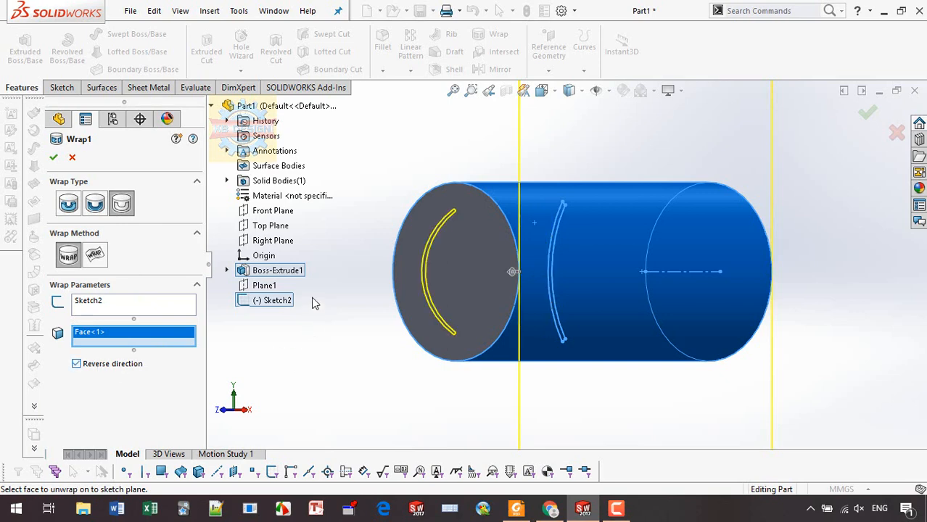
click(118, 366)
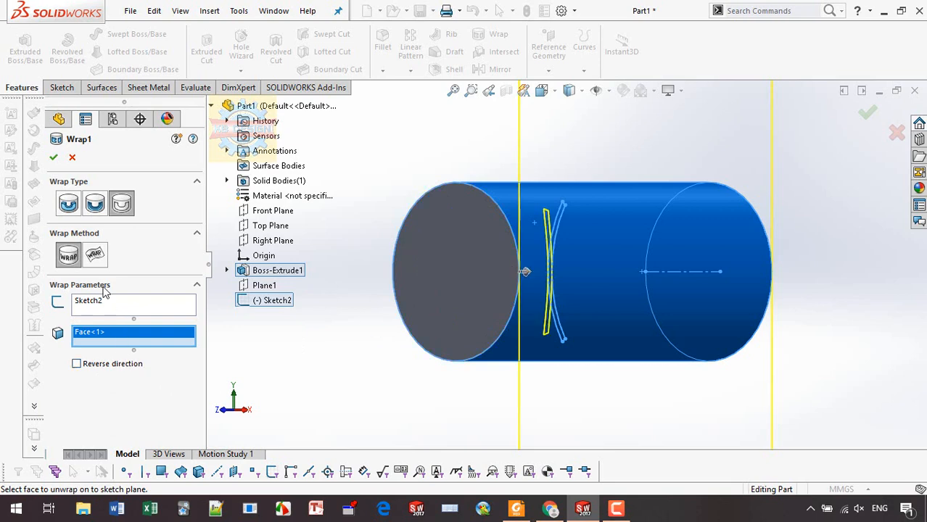
click(54, 158)
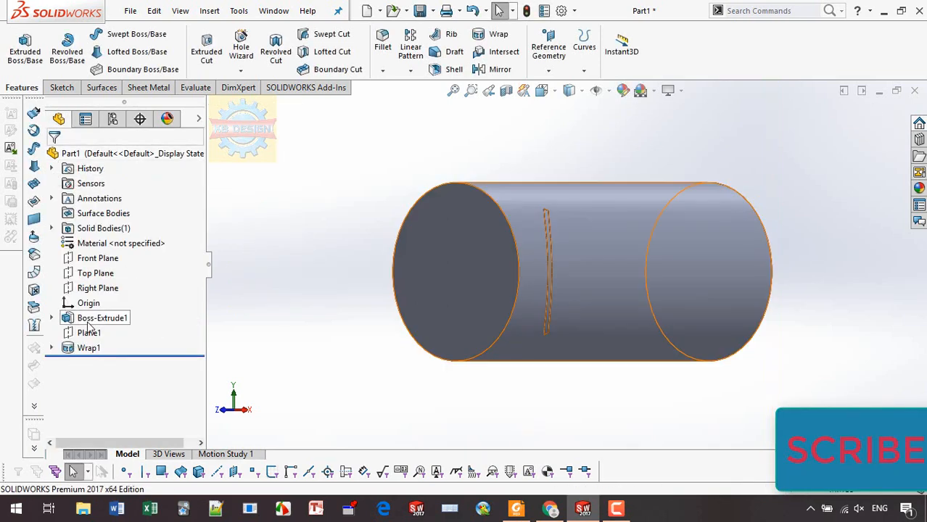
Rename the wrap feature as "scribe".
double_click(88, 348)
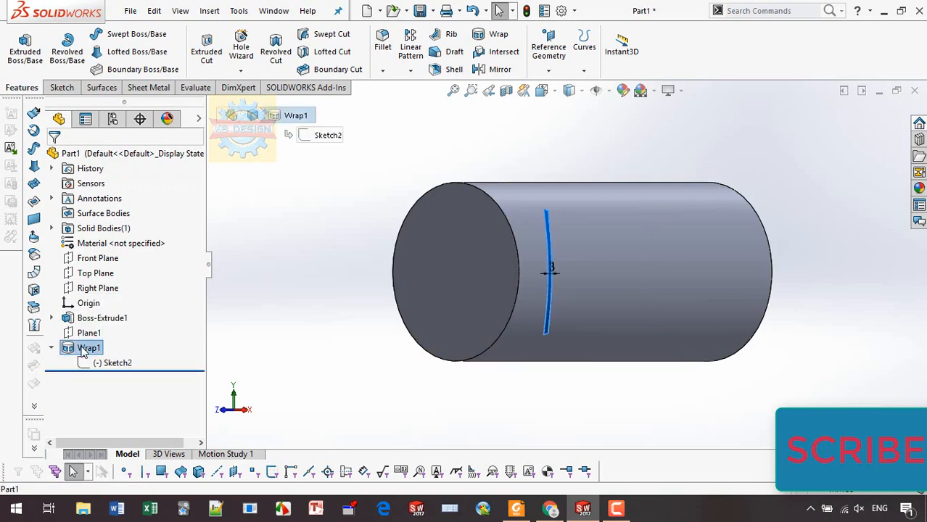
click(90, 349)
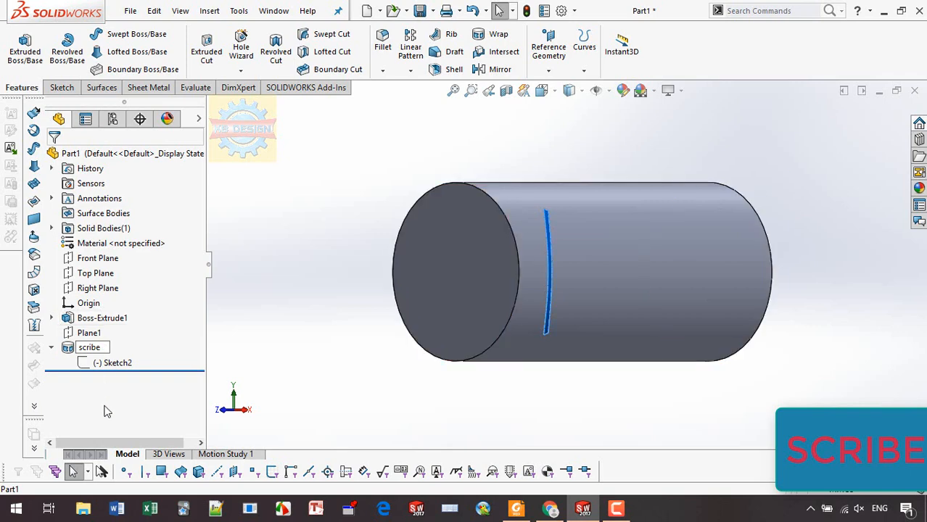
key(Return)
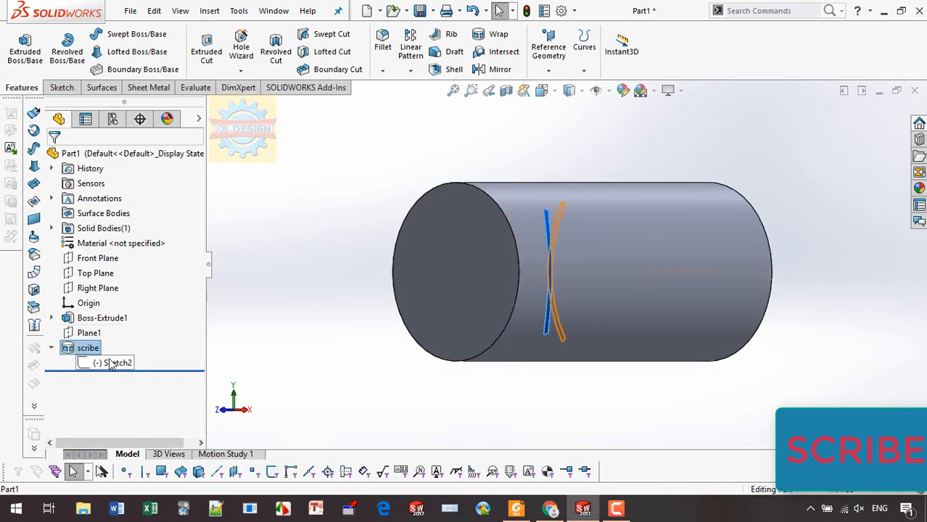
right_click(86, 349)
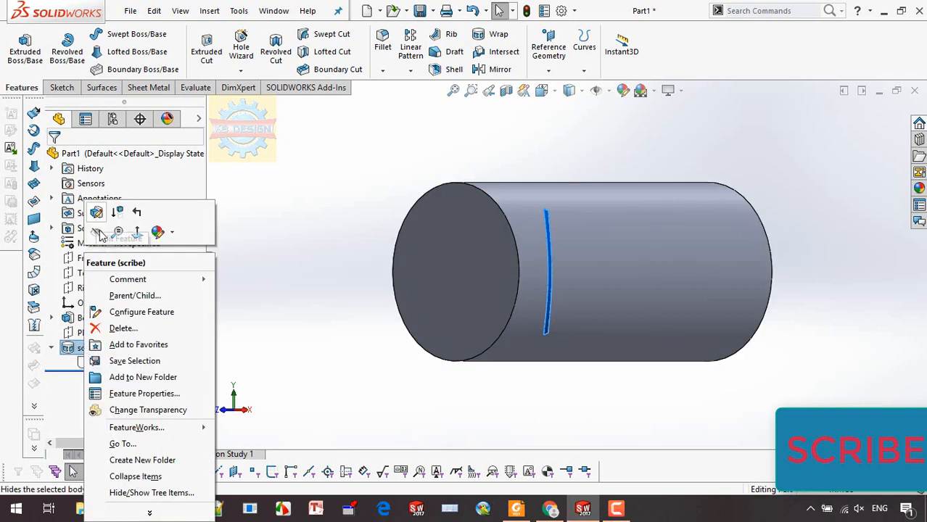
key(Escape)
click(112, 366)
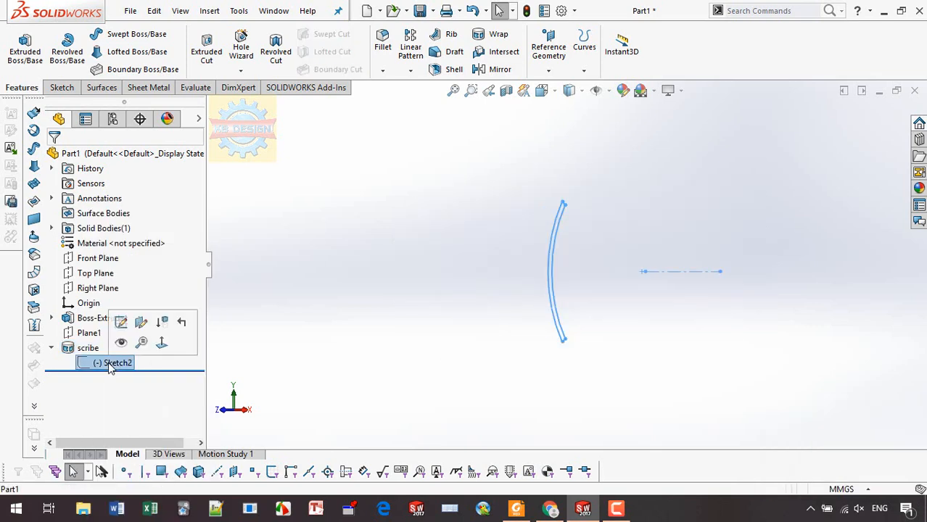
click(88, 333)
click(87, 348)
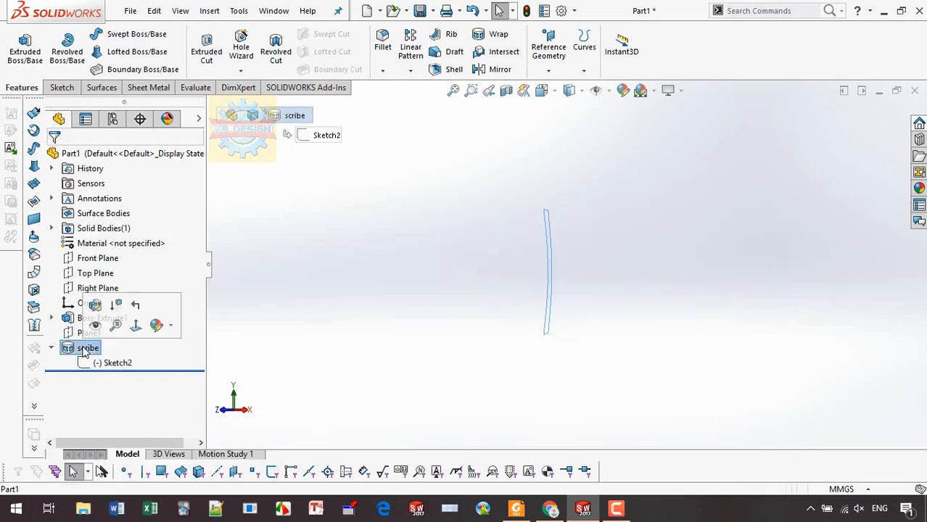
click(92, 330)
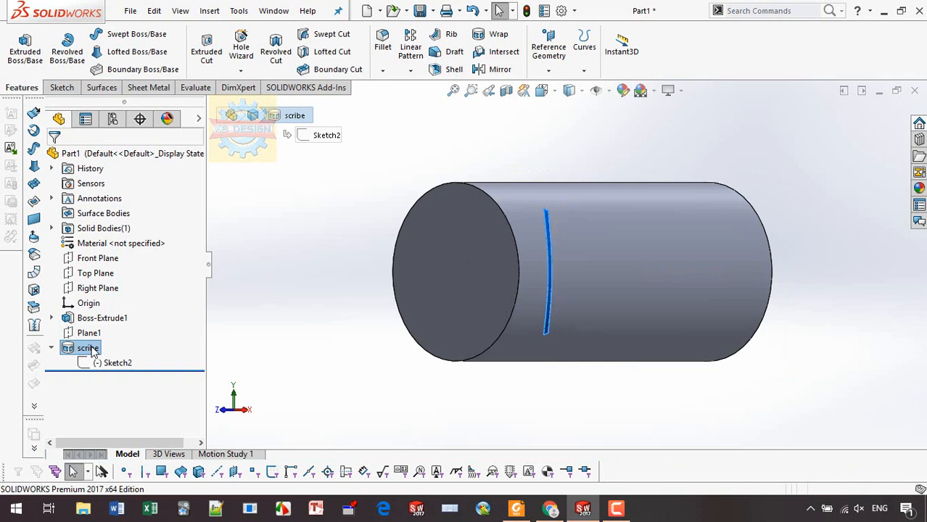
Suppress the scribe feature and wrap Sketch2 onto the cylinder's curved face as a 2.5 mm thick Emboss.
right_click(87, 349)
click(128, 209)
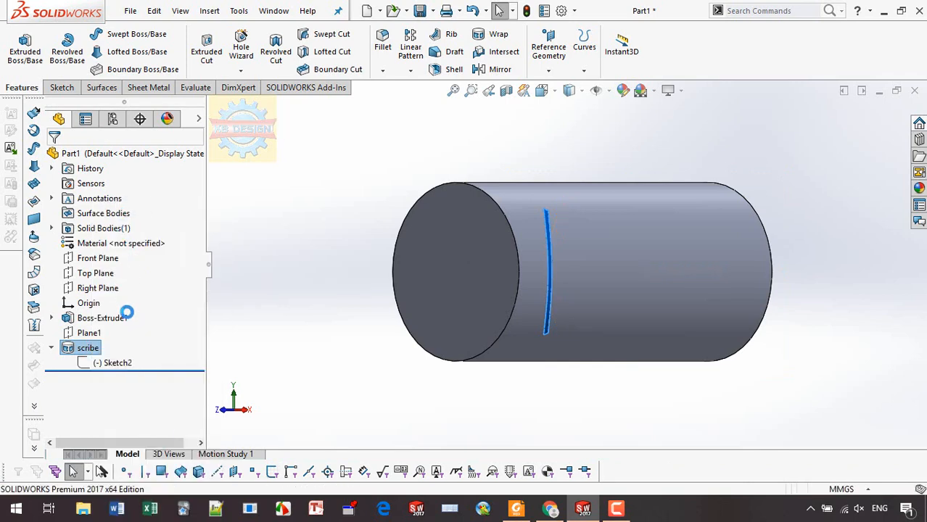
click(123, 362)
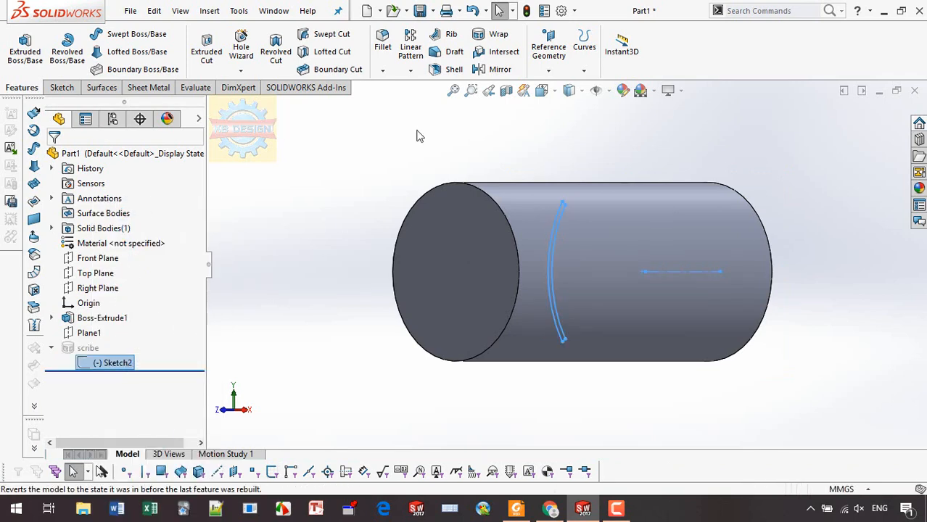
click(499, 35)
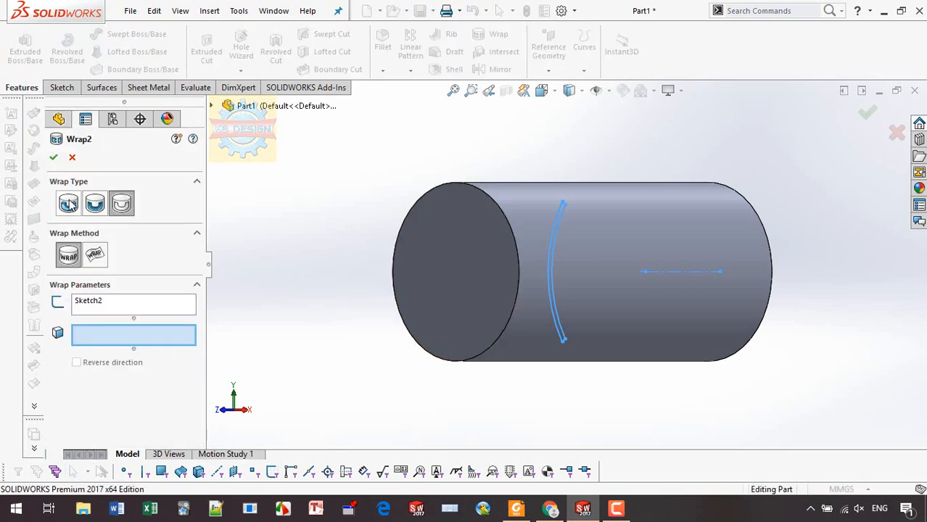
click(68, 204)
click(579, 245)
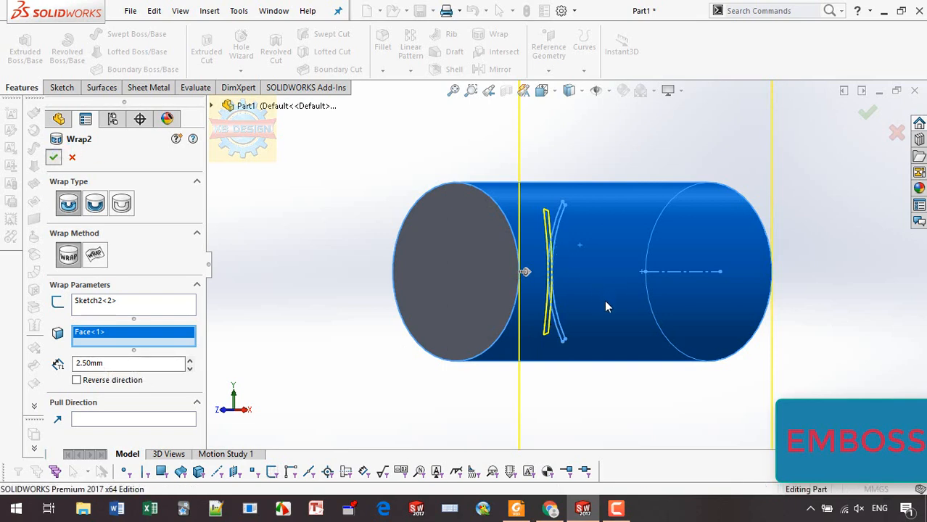
scroll(559, 314, down, 1)
scroll(542, 217, down, 4)
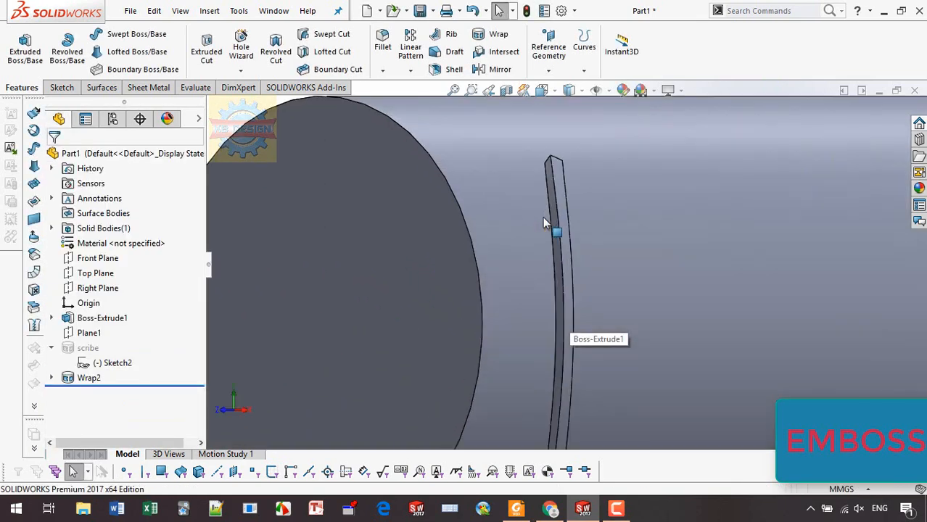
scroll(549, 223, up, 5)
scroll(554, 231, up, 2)
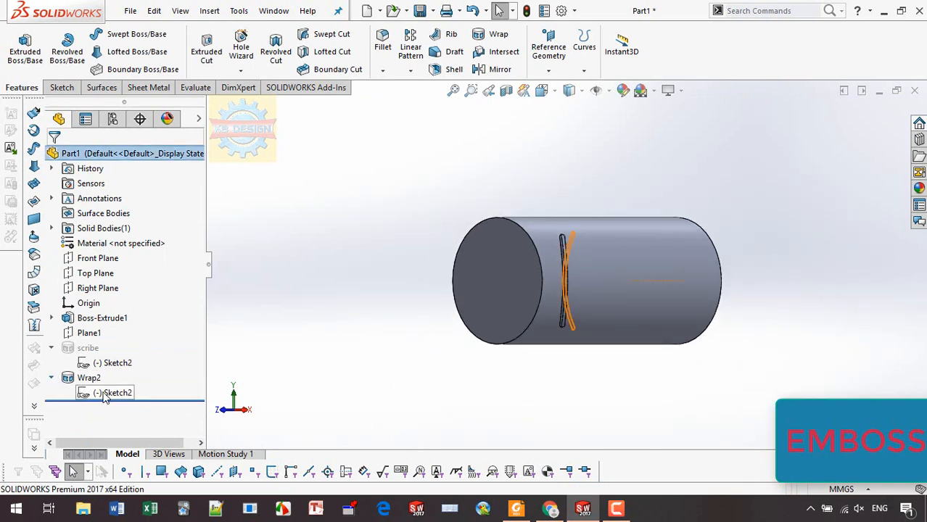
Rename the embossed wrap feature as "Wrap".
click(88, 378)
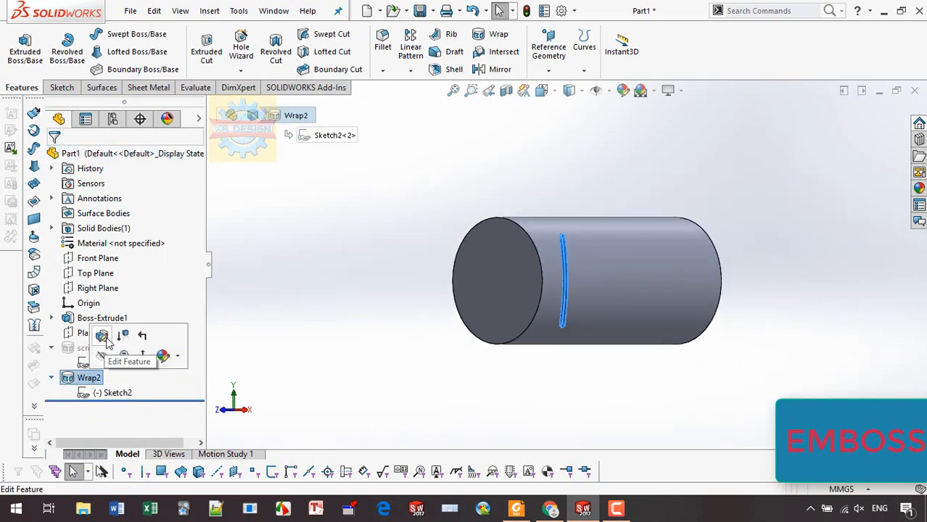
click(89, 380)
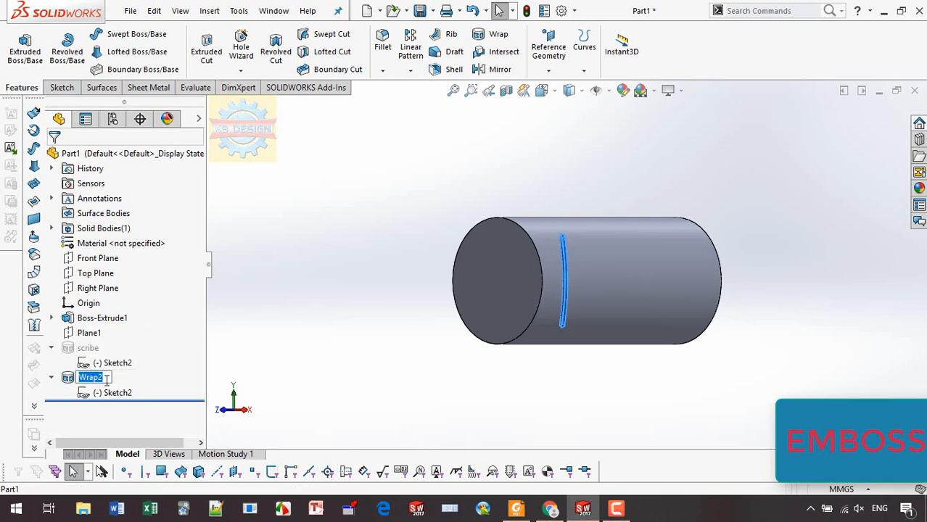
click(106, 380)
key(BackSpace)
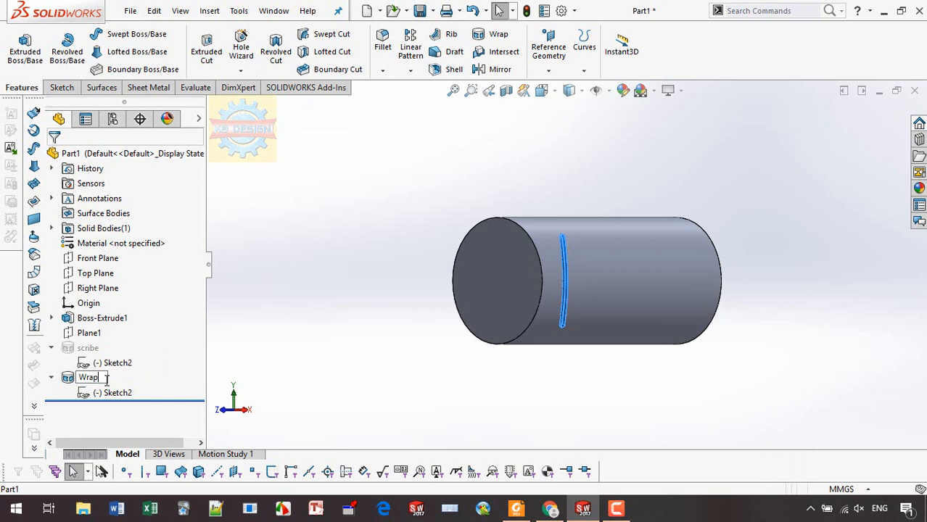
key(Return)
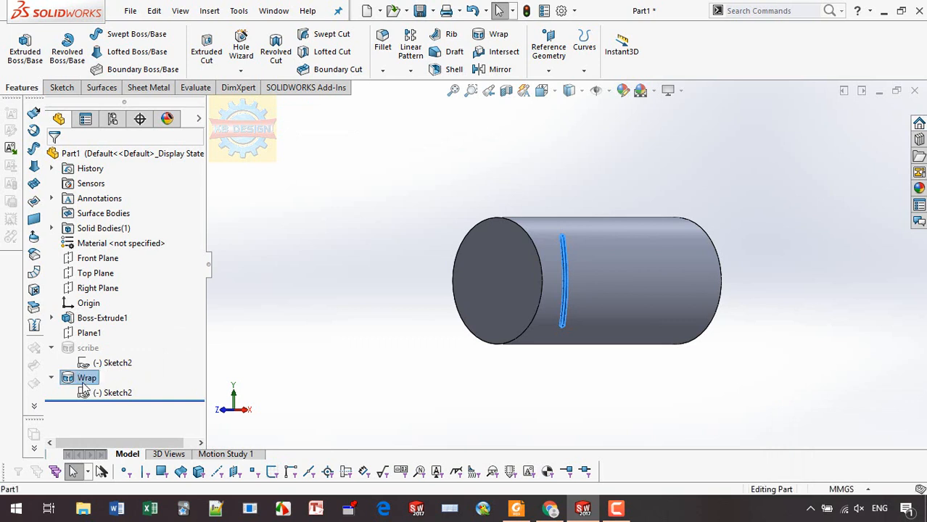
Rename the embossed wrap feature as "emboss".
click(82, 383)
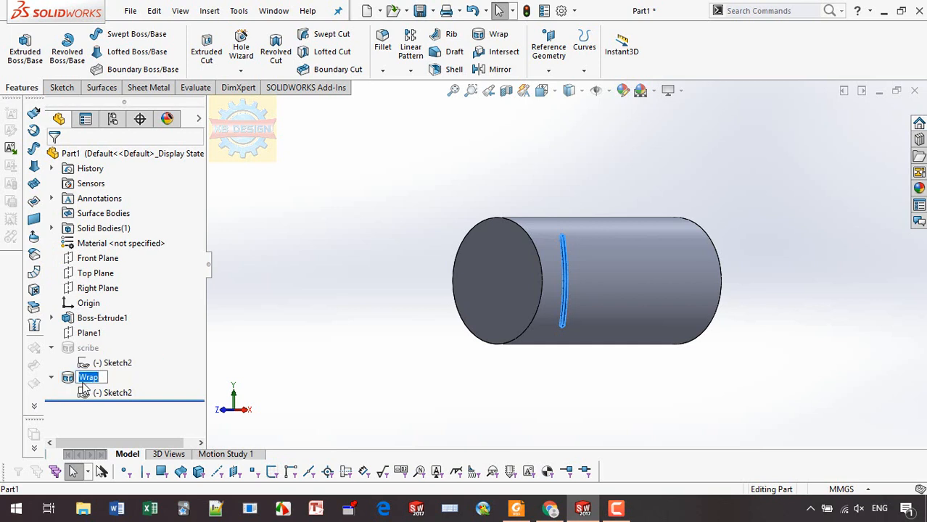
text(emboss)
key(Return)
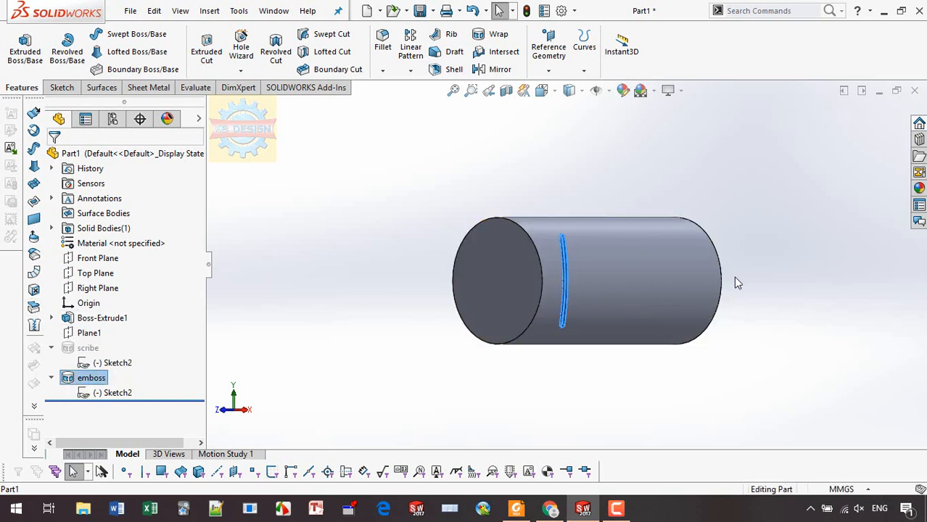
Suppress the emboss feature and wrap Sketch2 onto the cylinder's curved face again with the Emboss type at 2.5 mm thickness.
right_click(85, 376)
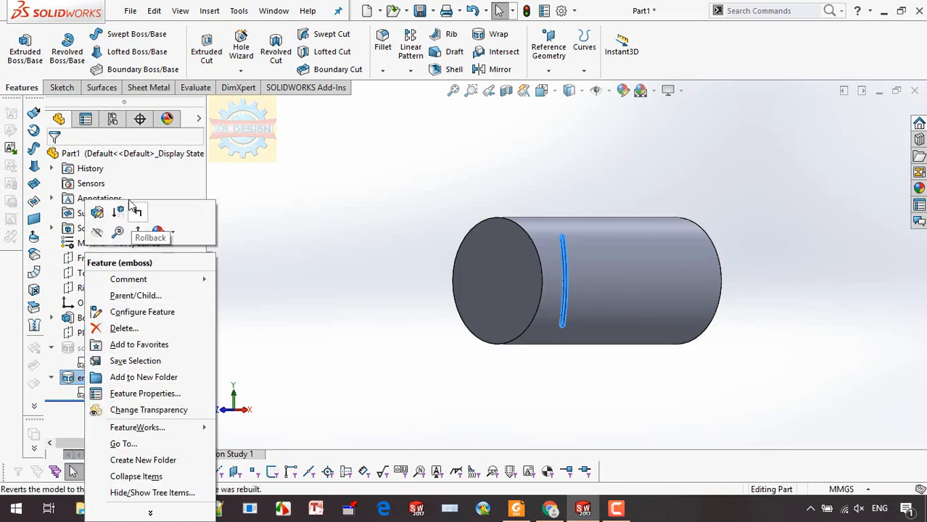
click(120, 211)
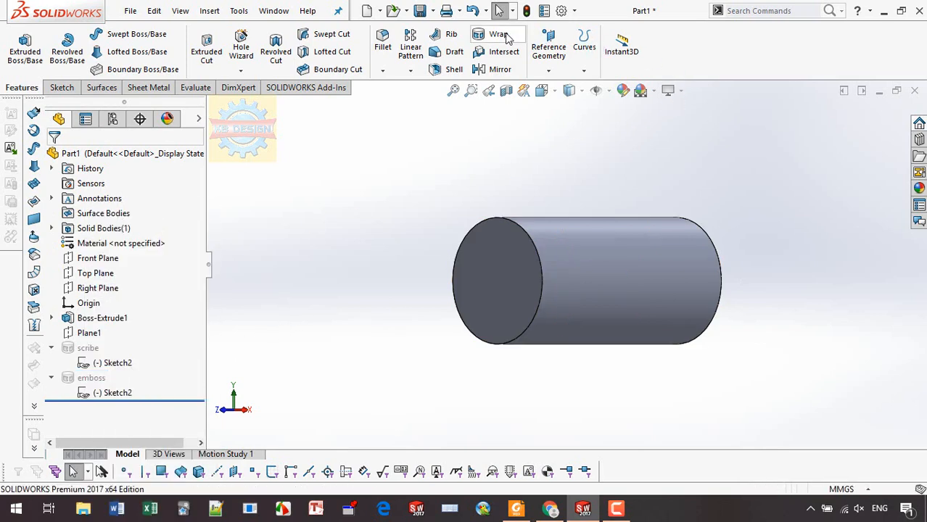
click(506, 37)
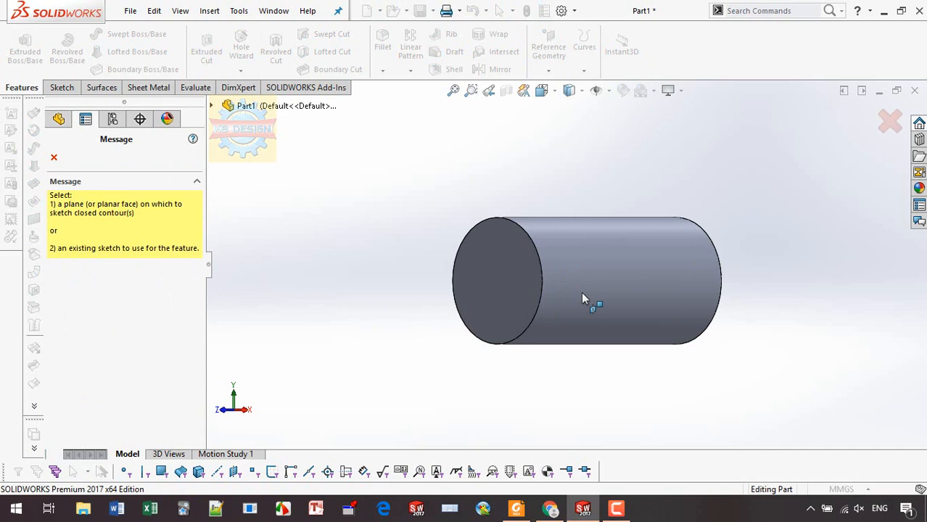
click(212, 106)
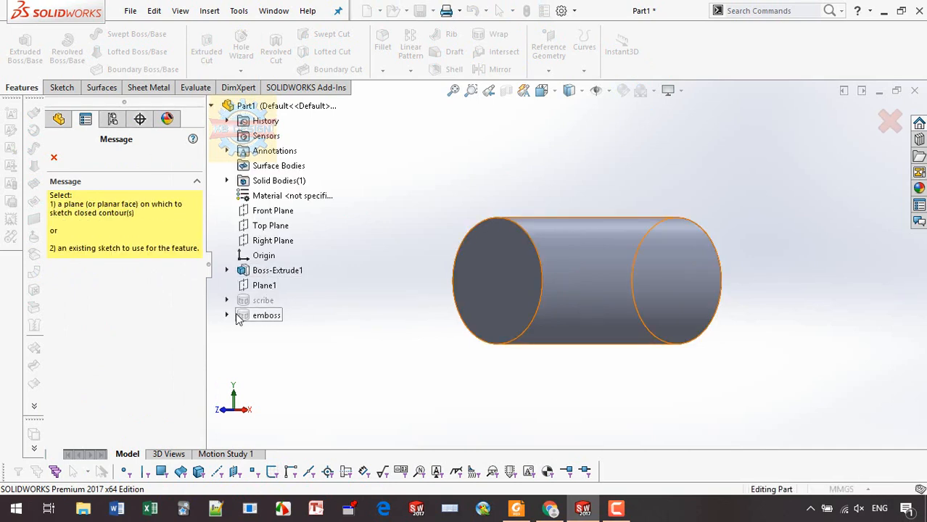
click(227, 316)
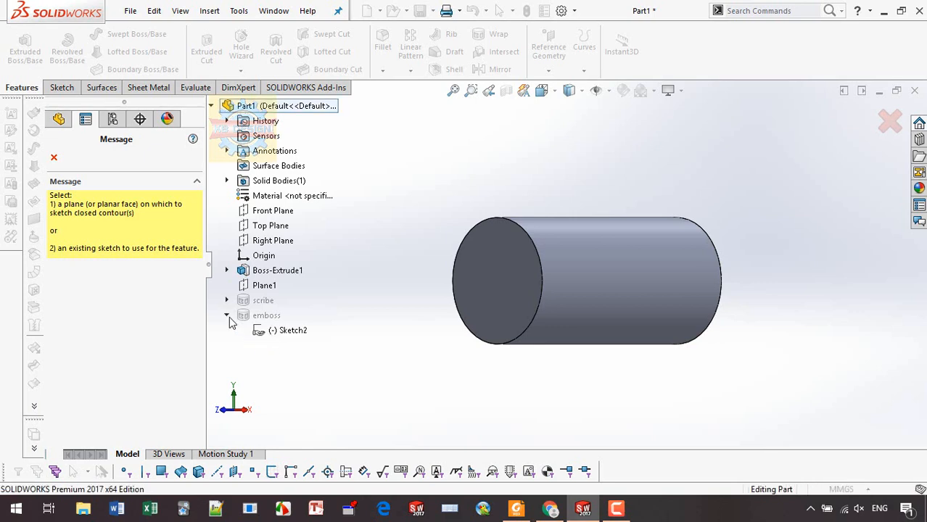
click(277, 332)
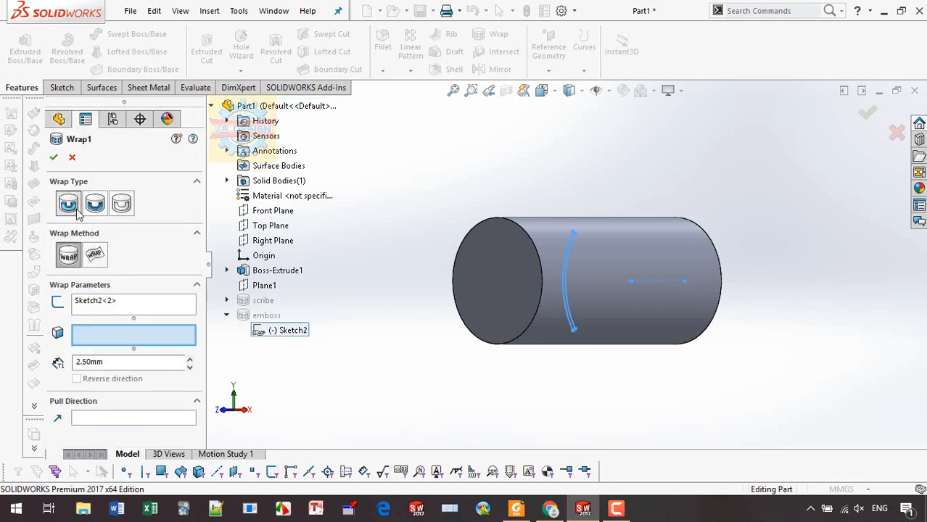
click(580, 299)
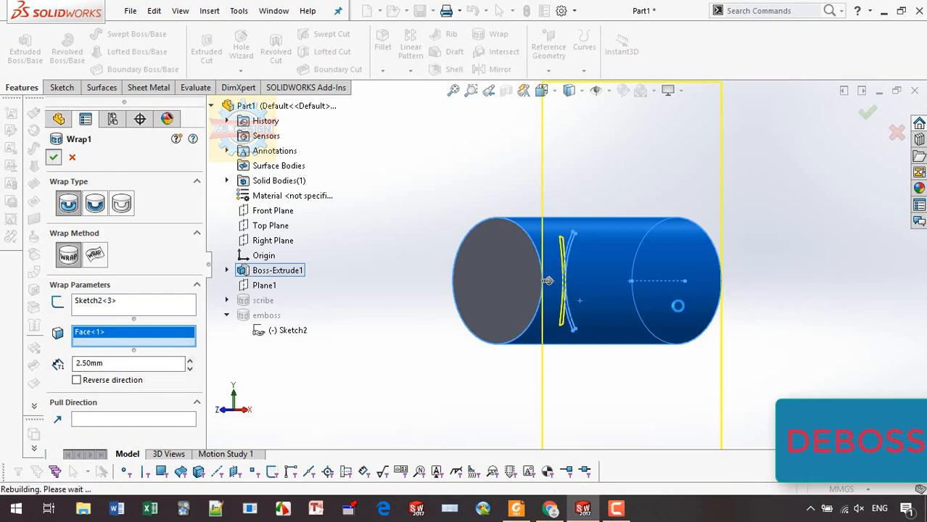
scroll(584, 282, down, 4)
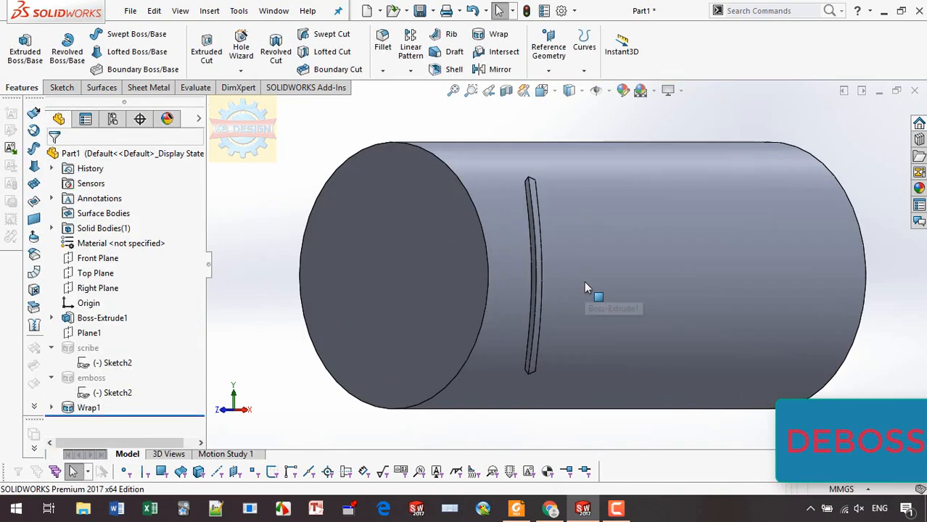
Edit the newest wrap feature on the cylinder and change its wrap type to Deboss.
click(88, 408)
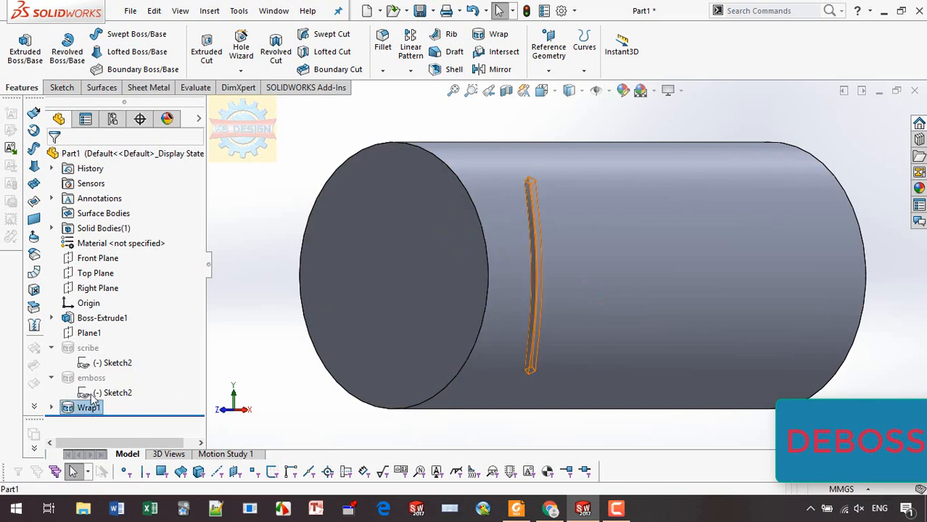
click(103, 371)
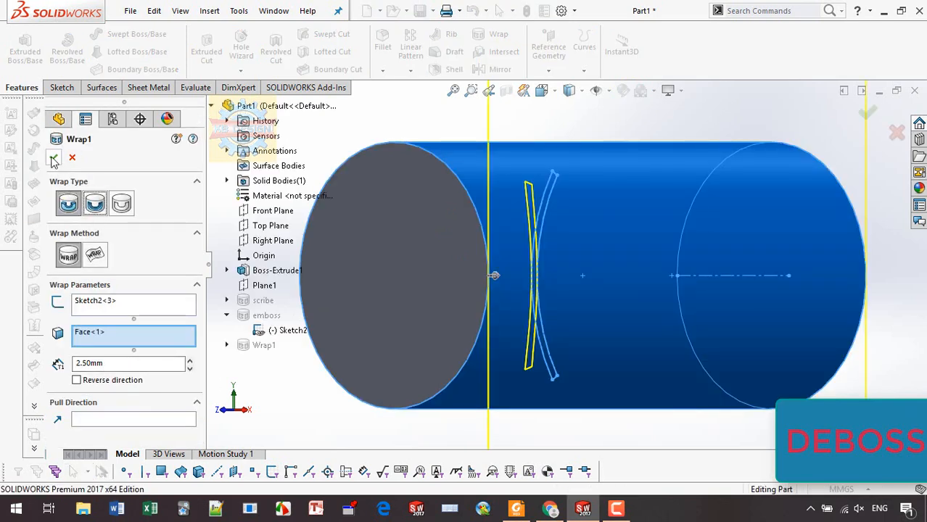
click(94, 204)
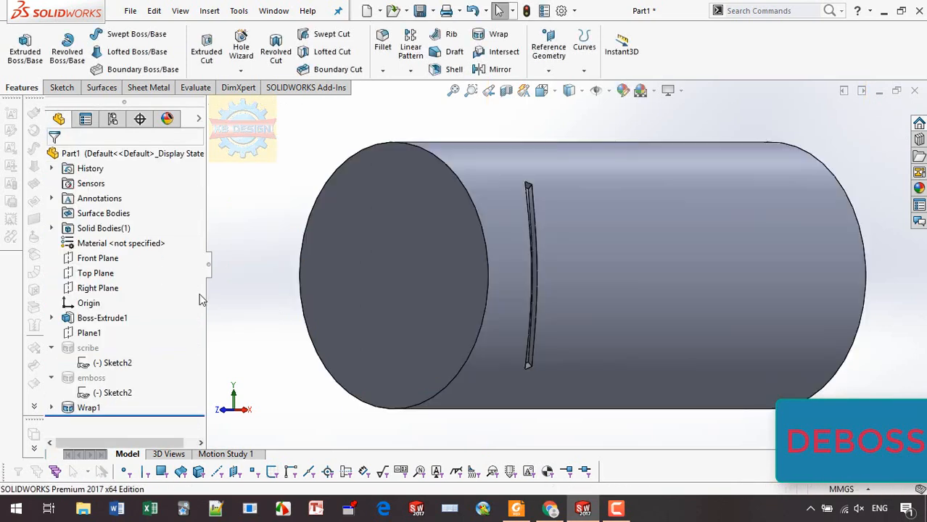
scroll(551, 294, up, 2)
scroll(542, 312, down, 5)
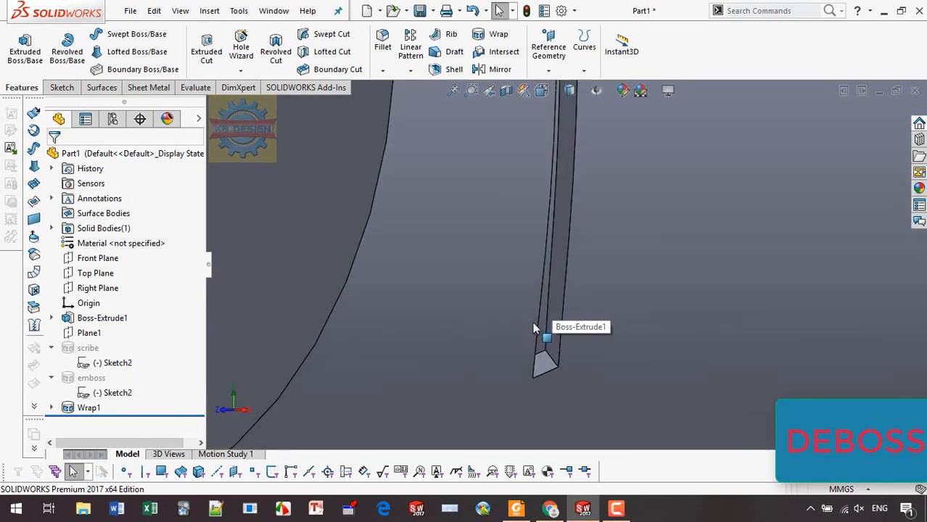
scroll(525, 305, up, 5)
scroll(518, 287, up, 3)
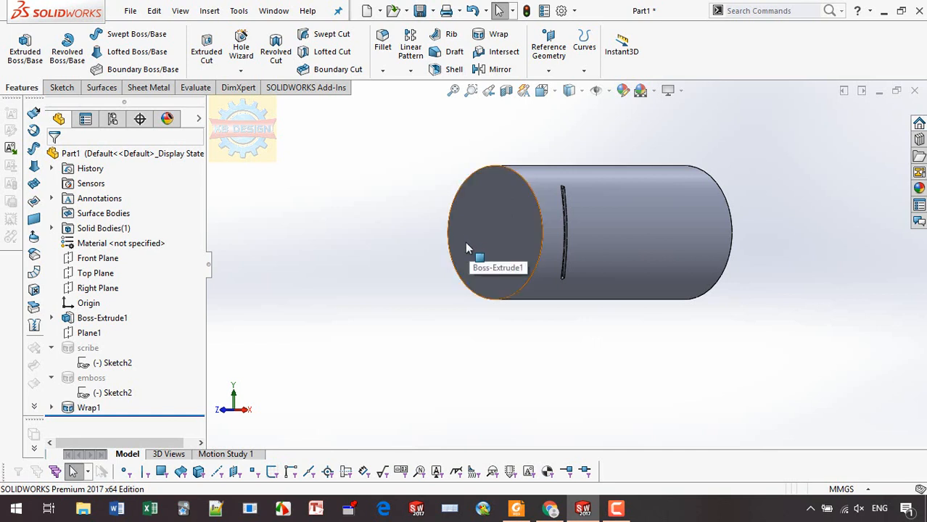
key(F11)
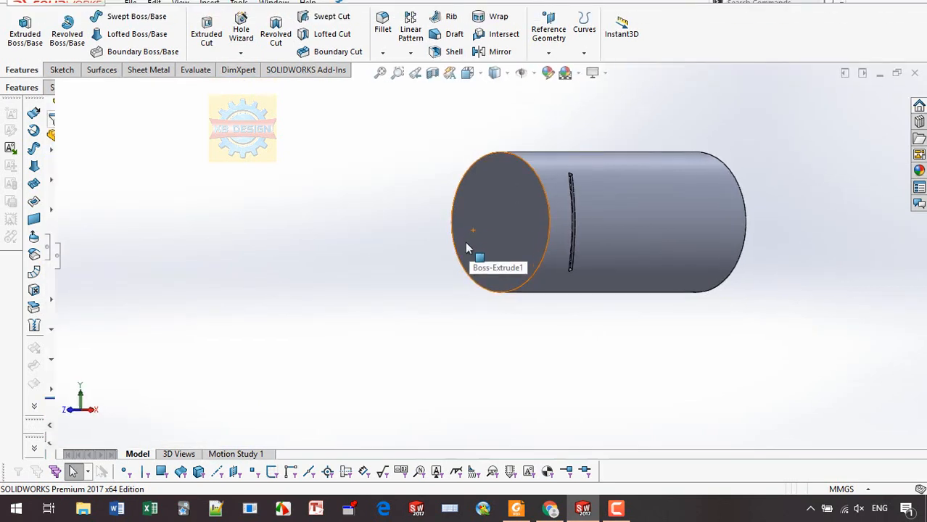
key(F11)
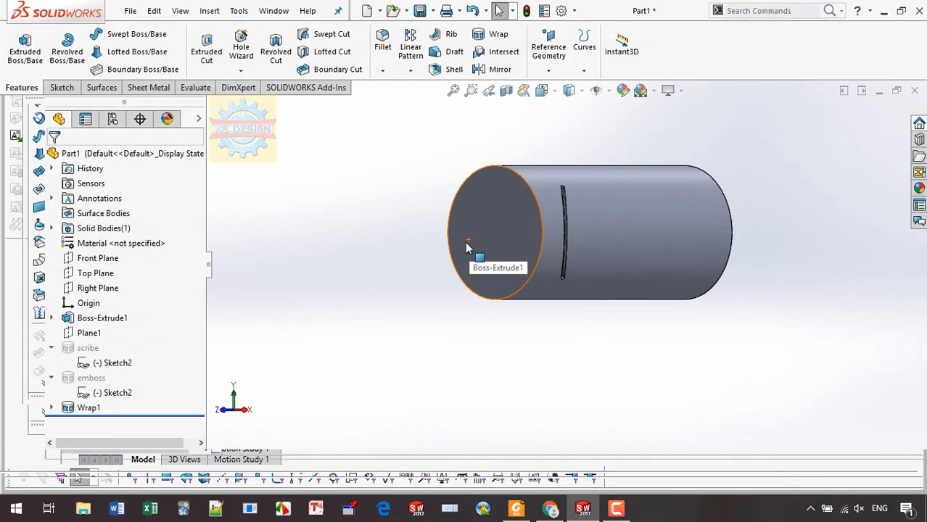